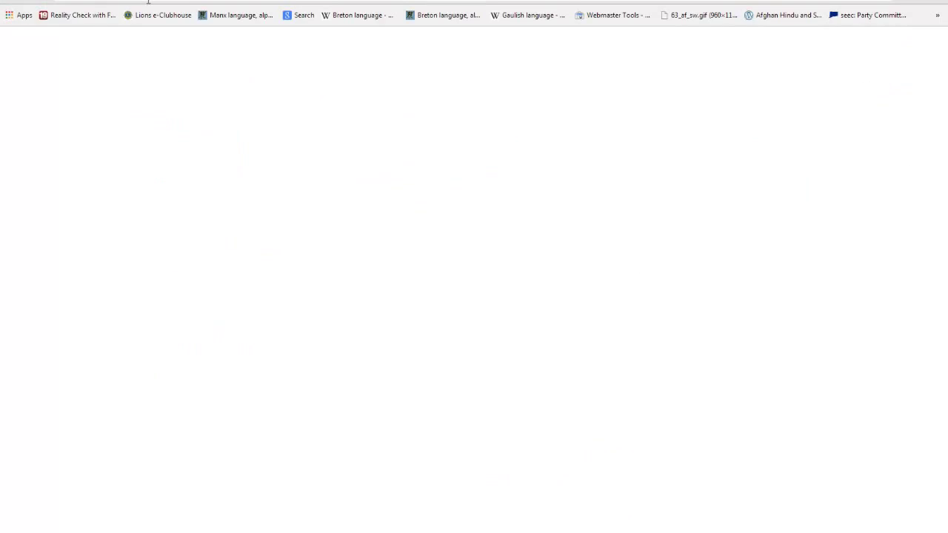
Search the web for "page insights" and open Google's PageSpeed Insights page.
type("pa")
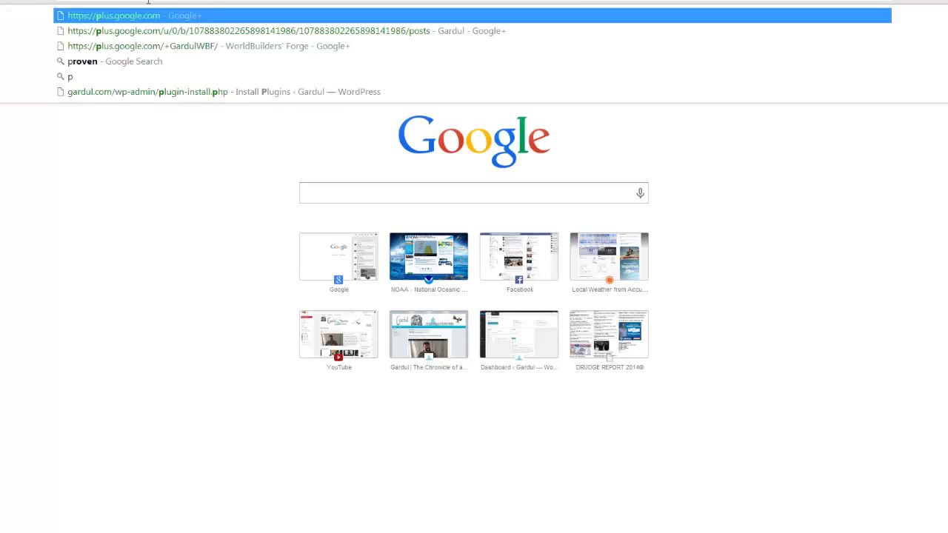
type("ge ")
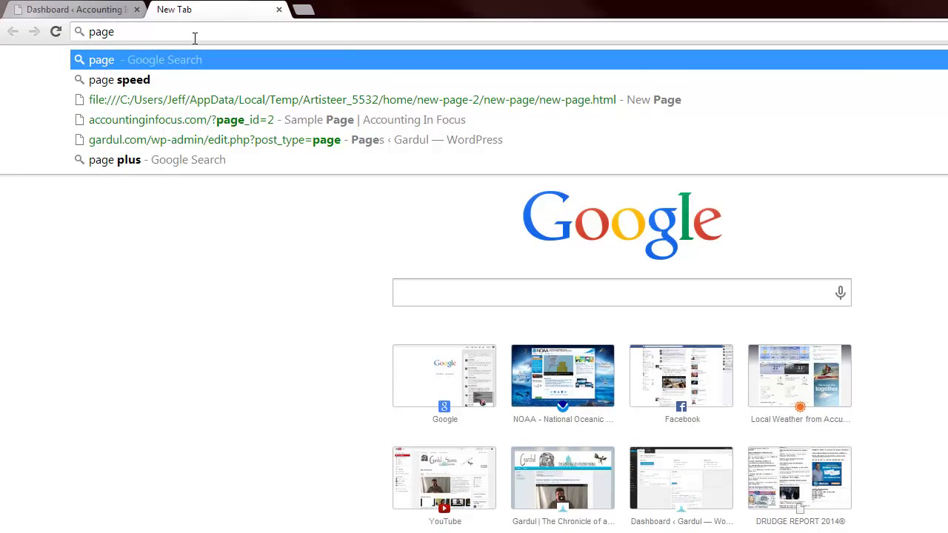
type("in")
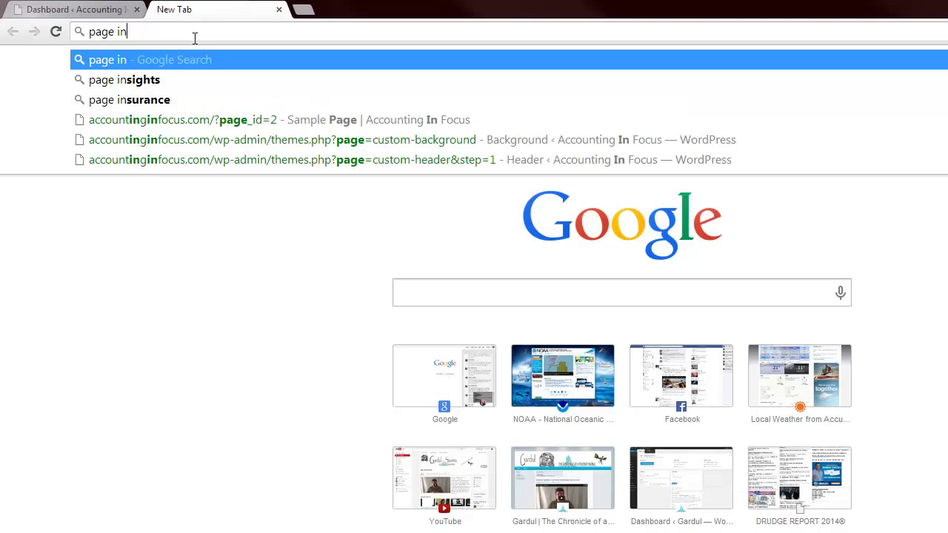
key("Down")
key("Return")
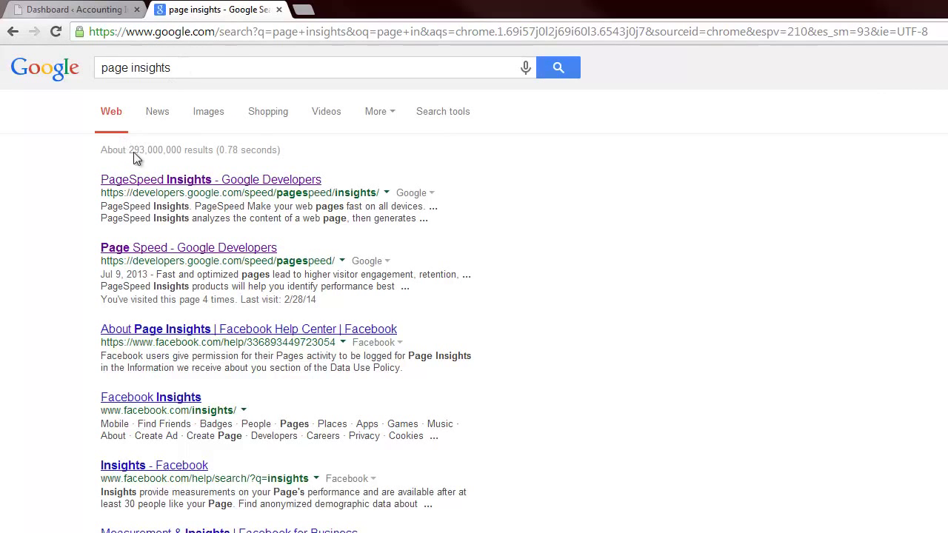
left_click(165, 185)
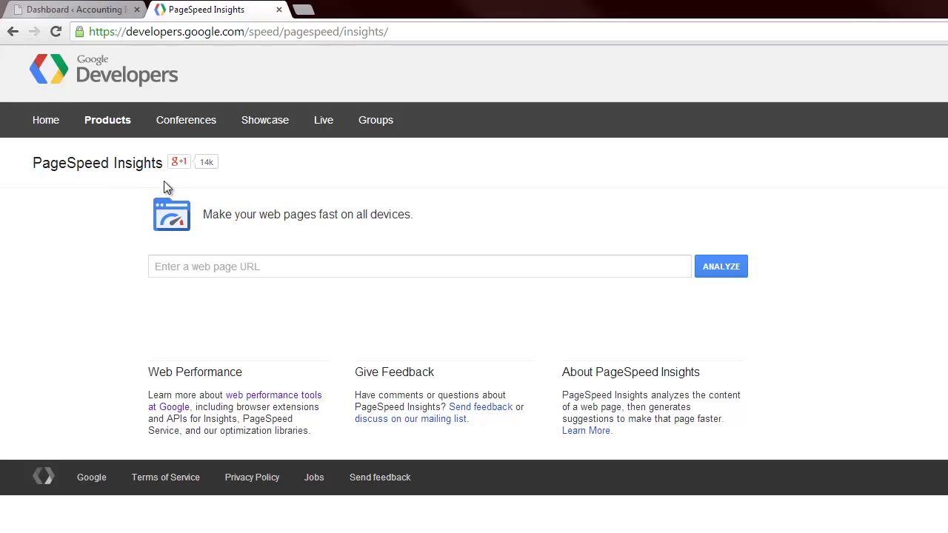
Copy the accountinginfocus.com address from the WordPress dashboard's URL and analyze that site in PageSpeed Insights.
left_click(251, 269)
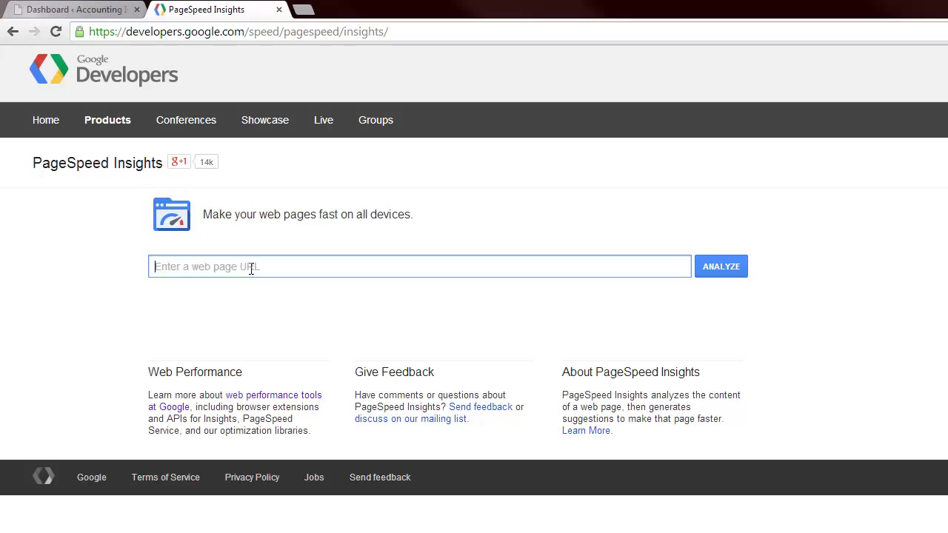
type("a")
left_click(110, 9)
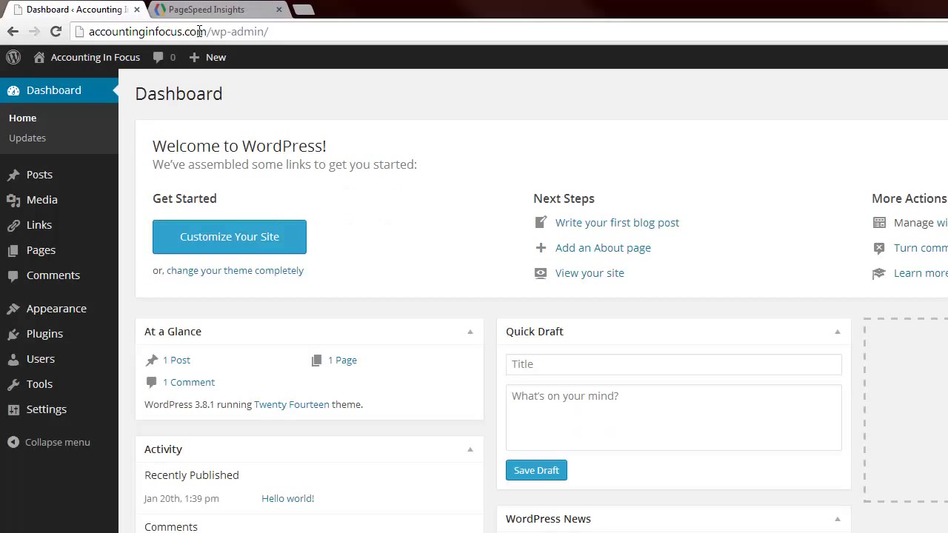
left_click_drag(207, 31, 63, 45)
key("ctrl+c")
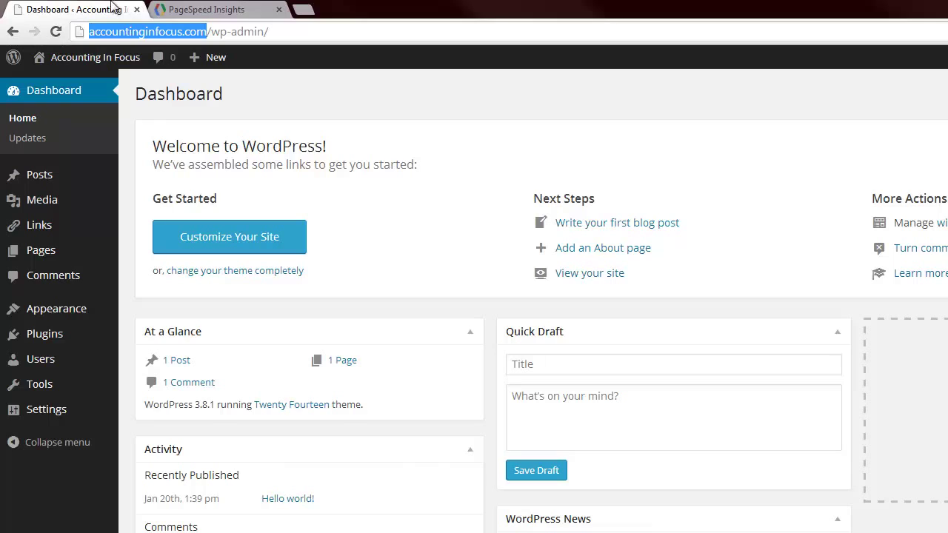
left_click(185, 10)
left_click_drag(242, 261, 125, 271)
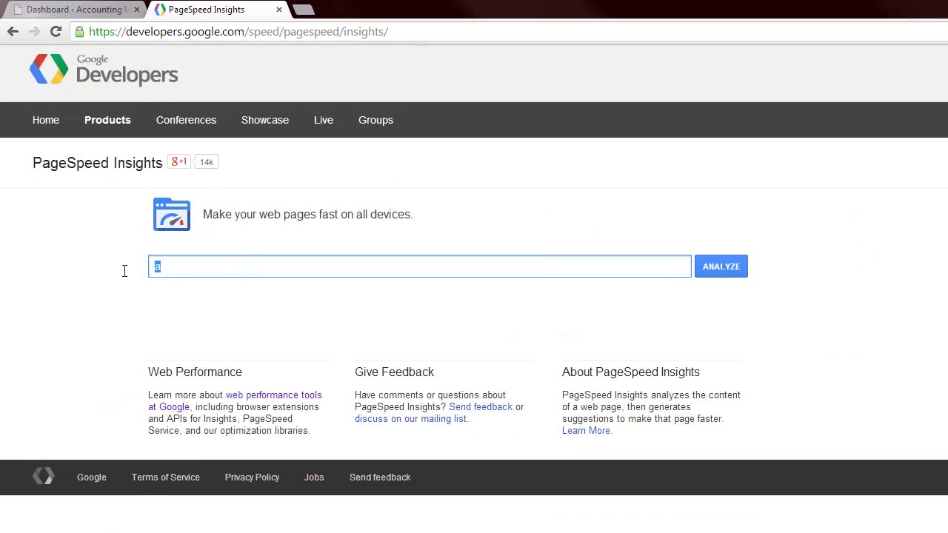
key("ctrl+v")
left_click(736, 267)
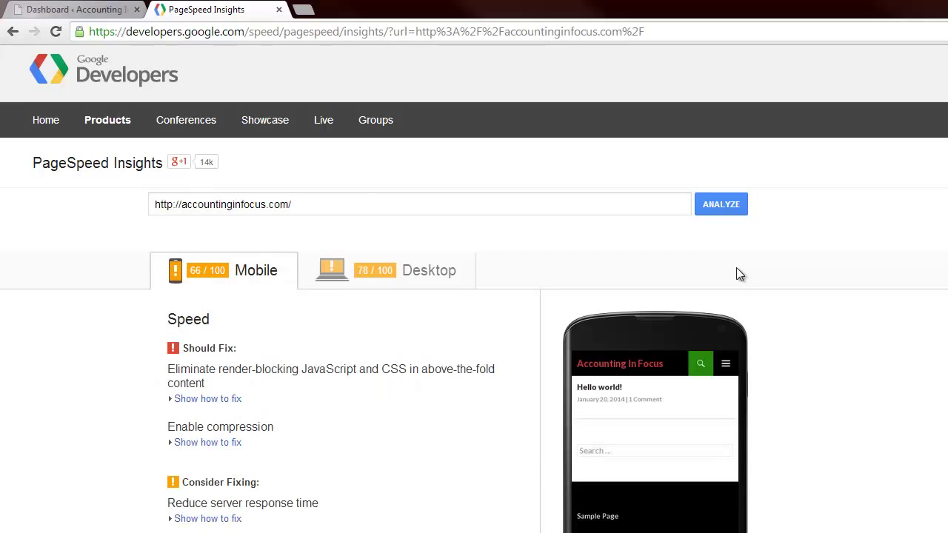
Review the site's desktop speed suggestions and return to its mobile results.
left_click(360, 280)
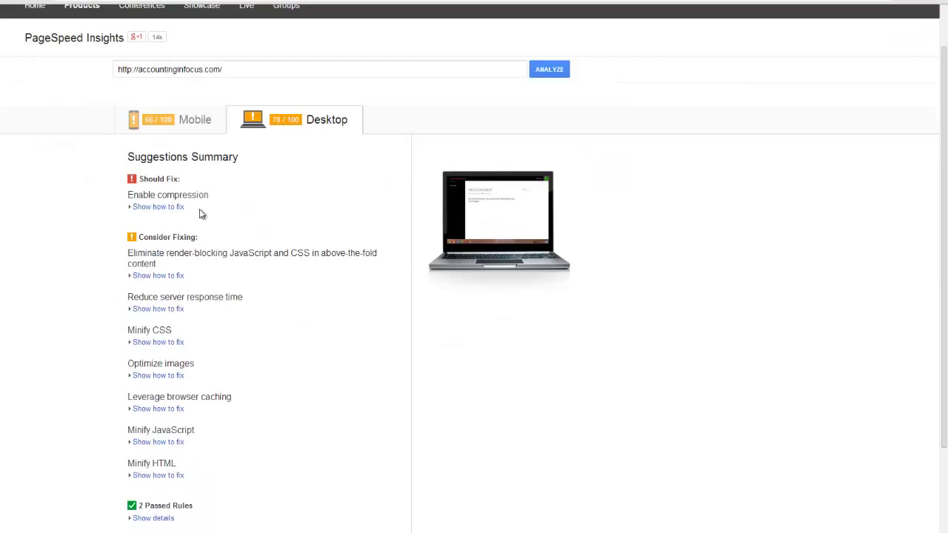
scroll(204, 251, "down", 1)
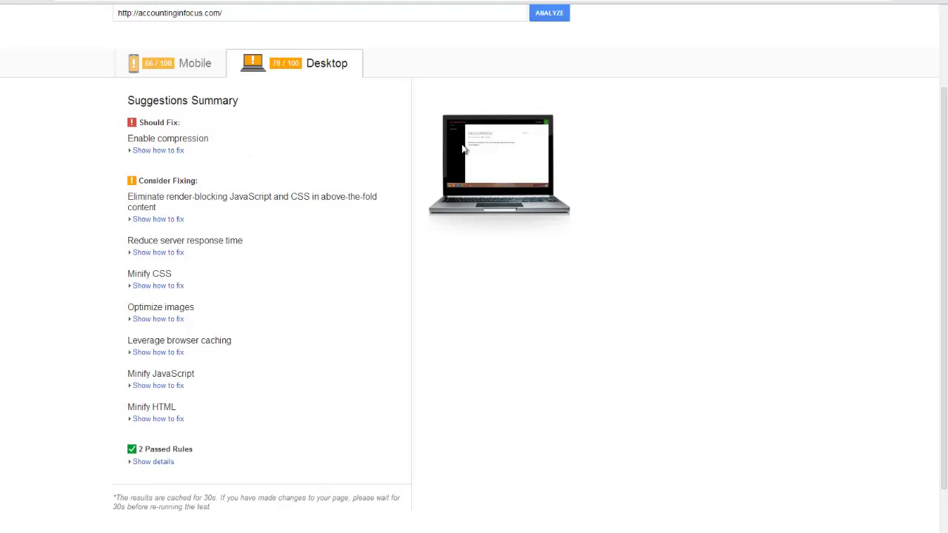
left_click(198, 71)
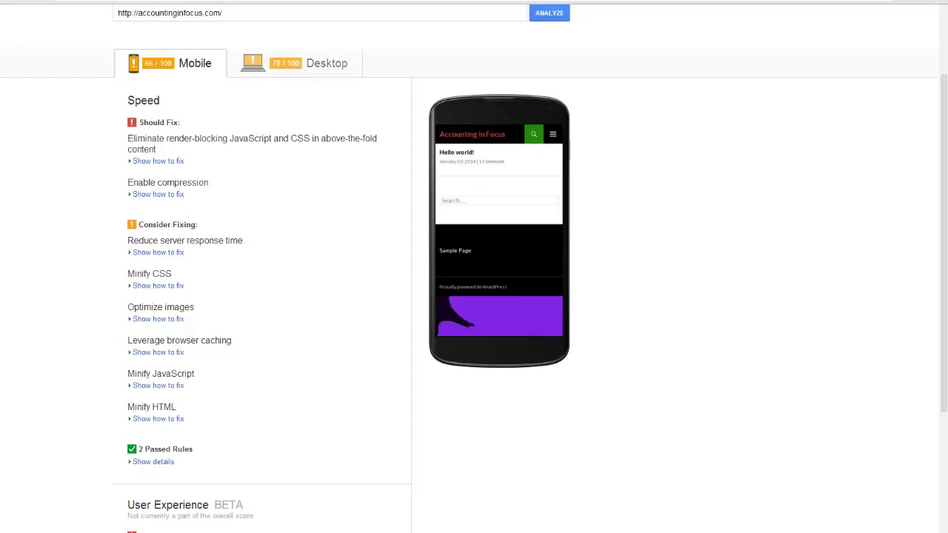
Analyze yahoo.com in PageSpeed Insights for comparison and view its desktop results.
left_click_drag(237, 19, 41, 17)
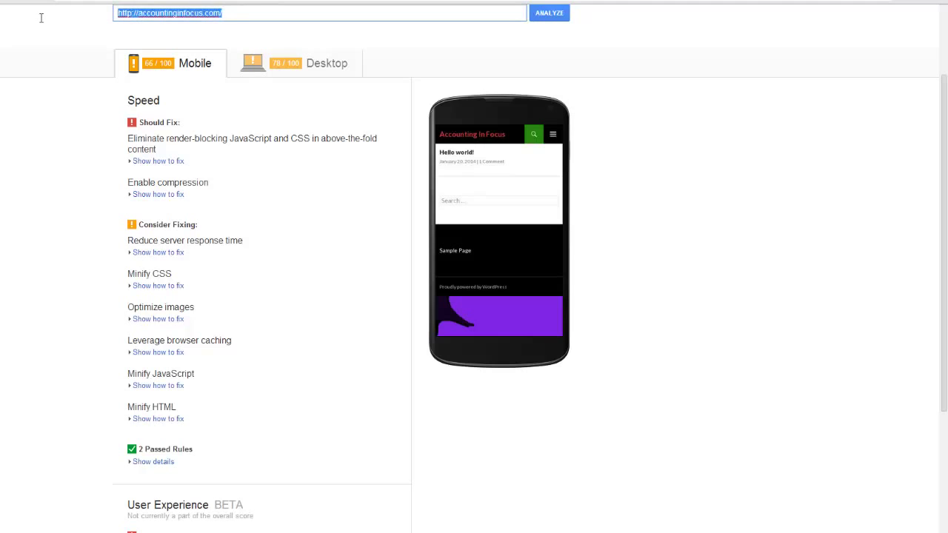
type("y")
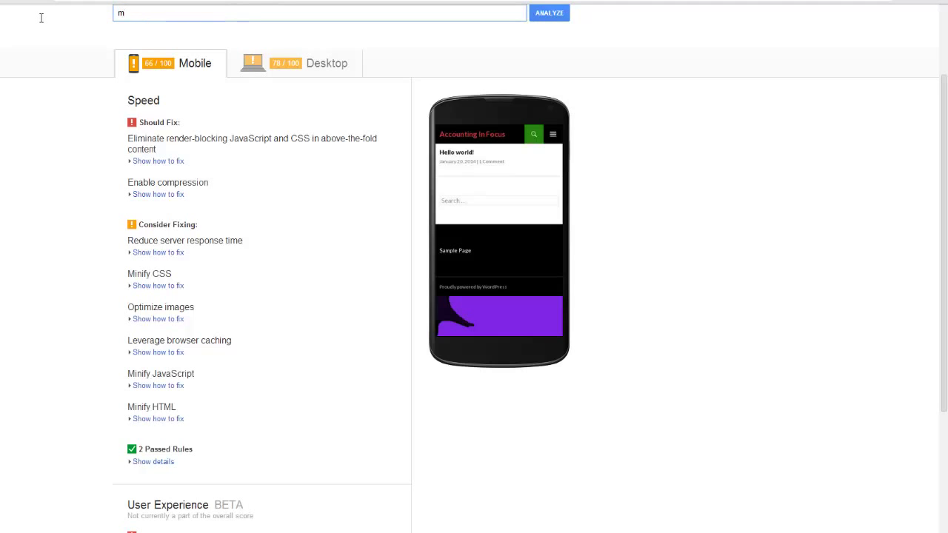
key("BackSpace")
type("yanoo.com")
key("Return")
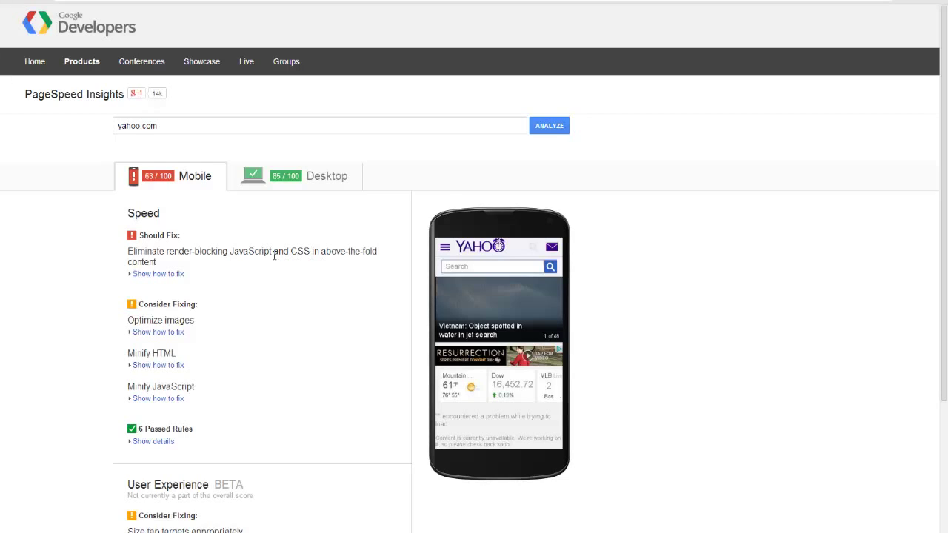
left_click(294, 192)
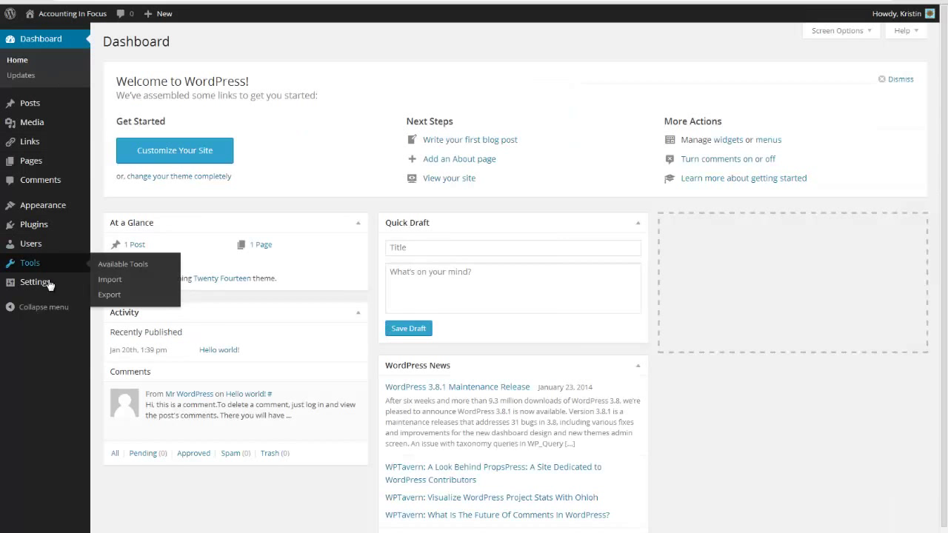
Delete the Social Media Counters plugin and its files from the WordPress site.
mouse_move(58, 237)
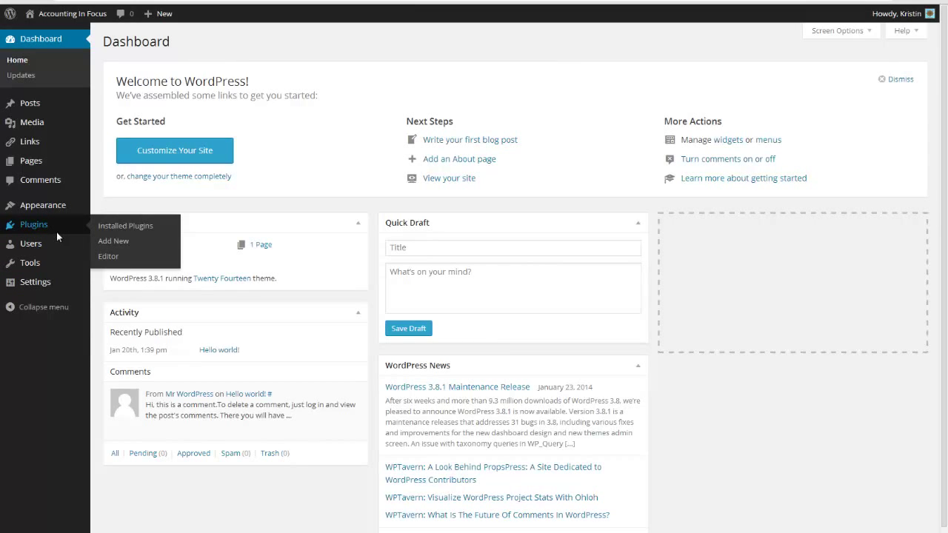
left_click(57, 231)
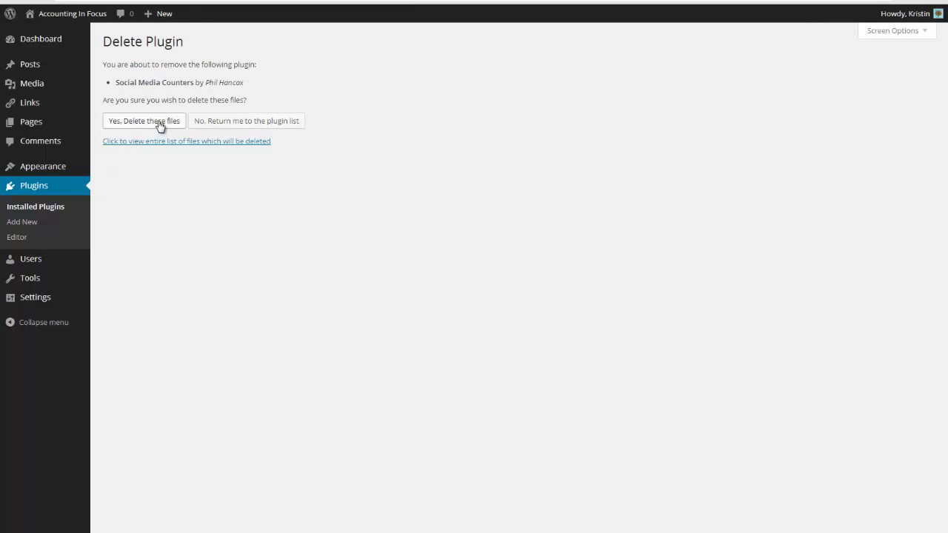
left_click(159, 123)
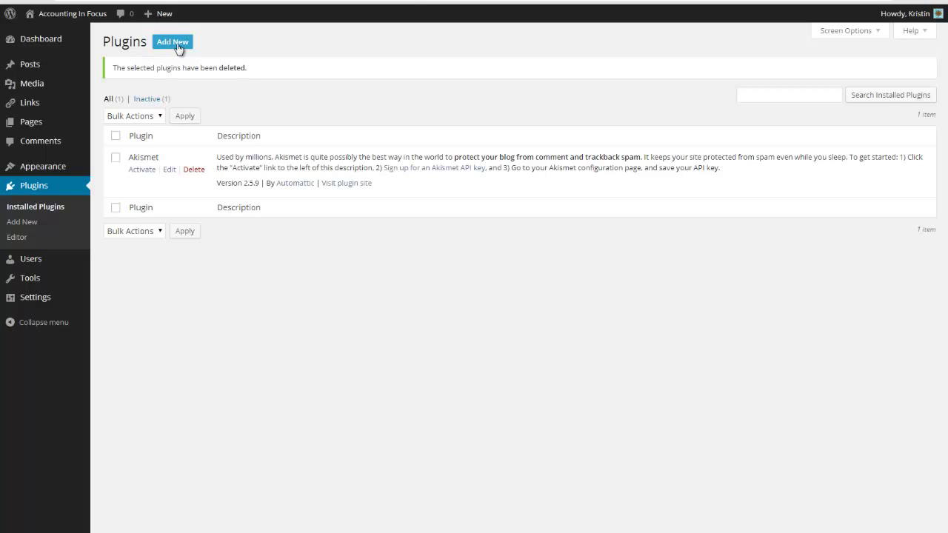
Open the Twenty Fourteen theme's Comments template (comments.php) in the theme editor and examine its code down to the end.
left_click(39, 165)
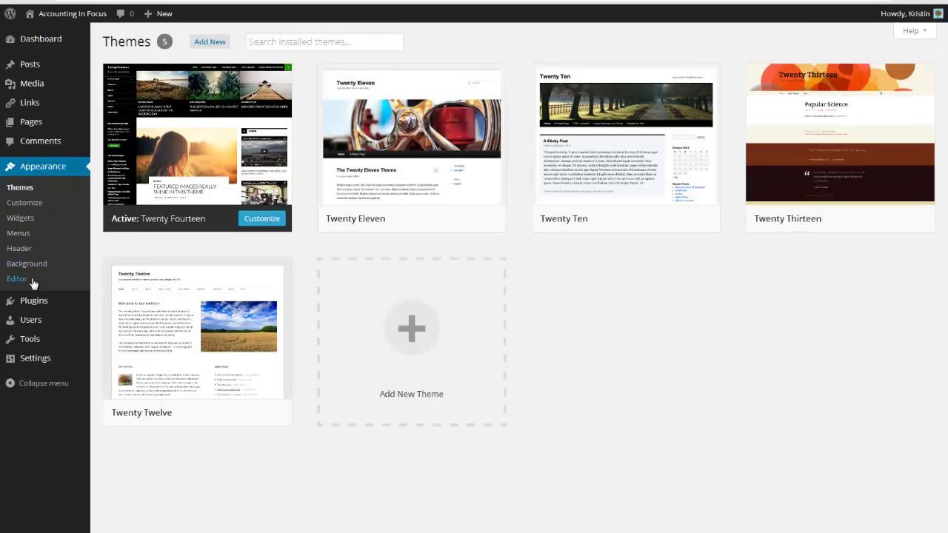
left_click(32, 279)
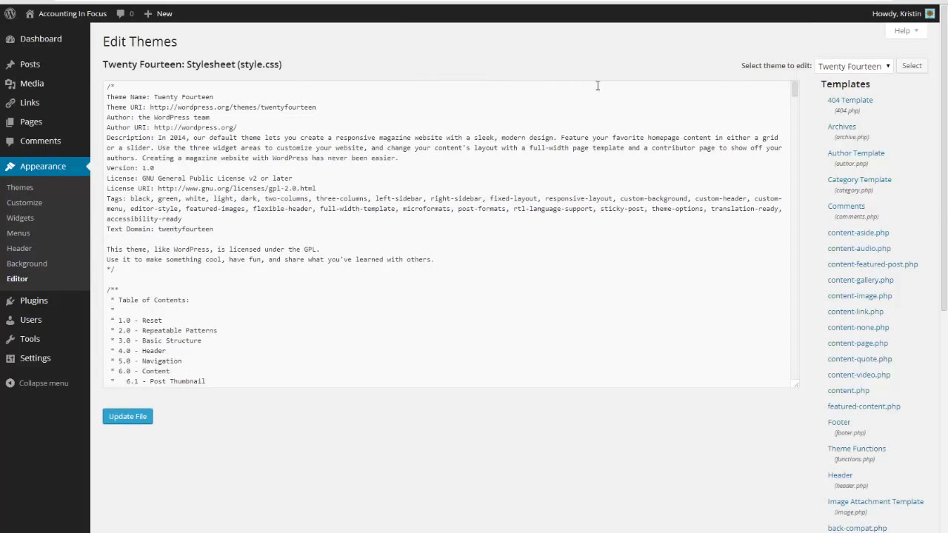
left_click(851, 209)
scroll(391, 225, "down", 5)
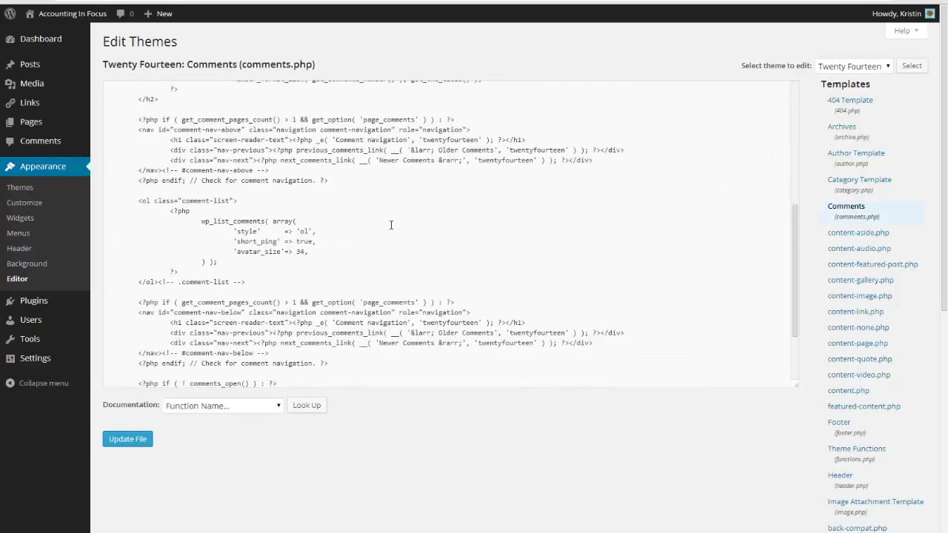
scroll(391, 224, "down", 3)
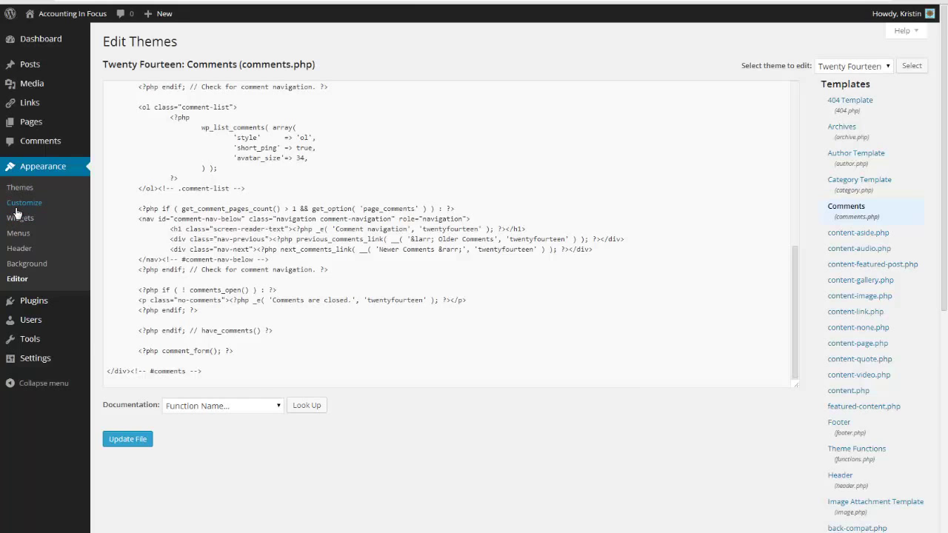
Go to the installation page for new plugins and search the plugin directory for "site map".
left_click(19, 304)
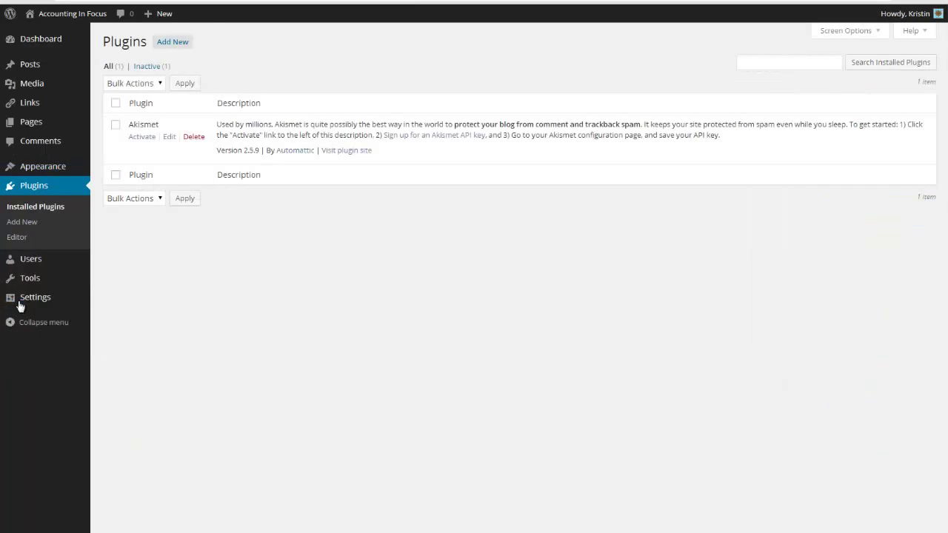
left_click(32, 223)
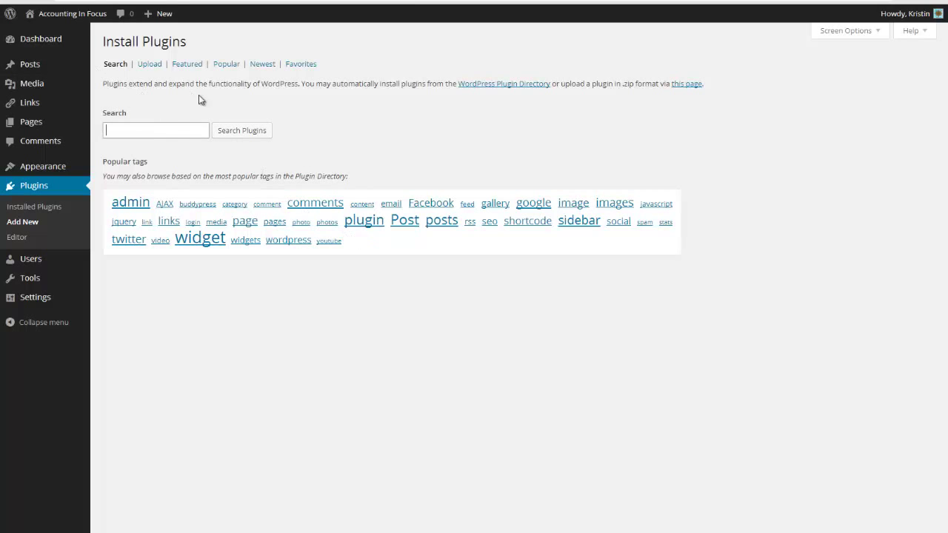
left_click(163, 130)
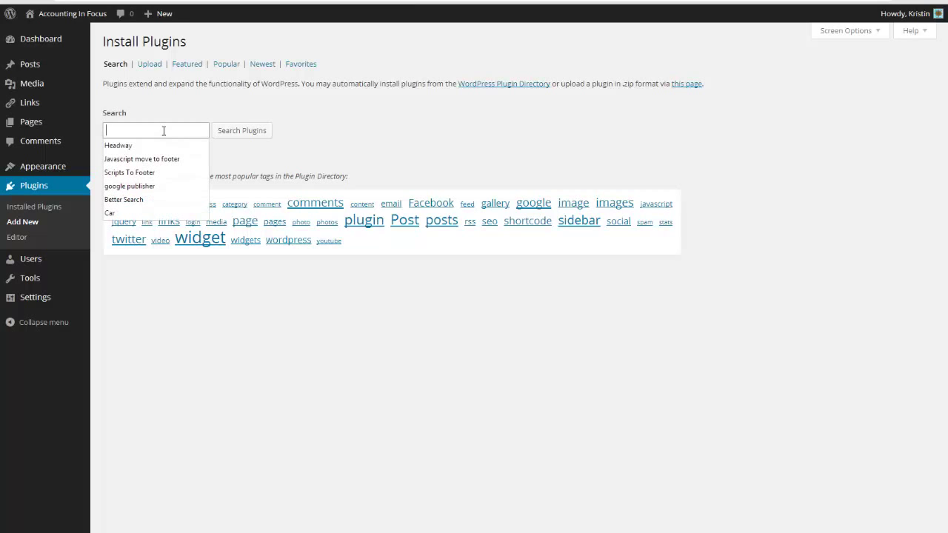
type("site m")
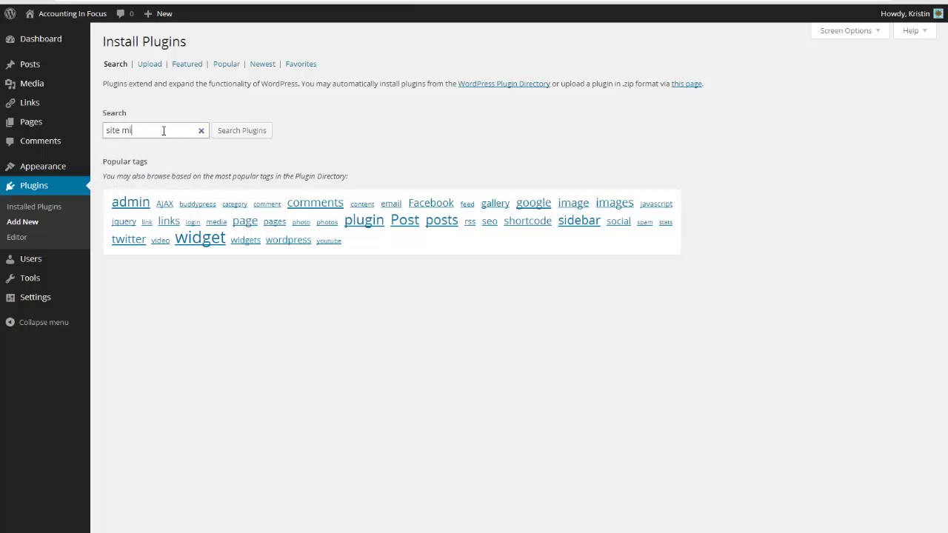
type("ap")
left_click(228, 136)
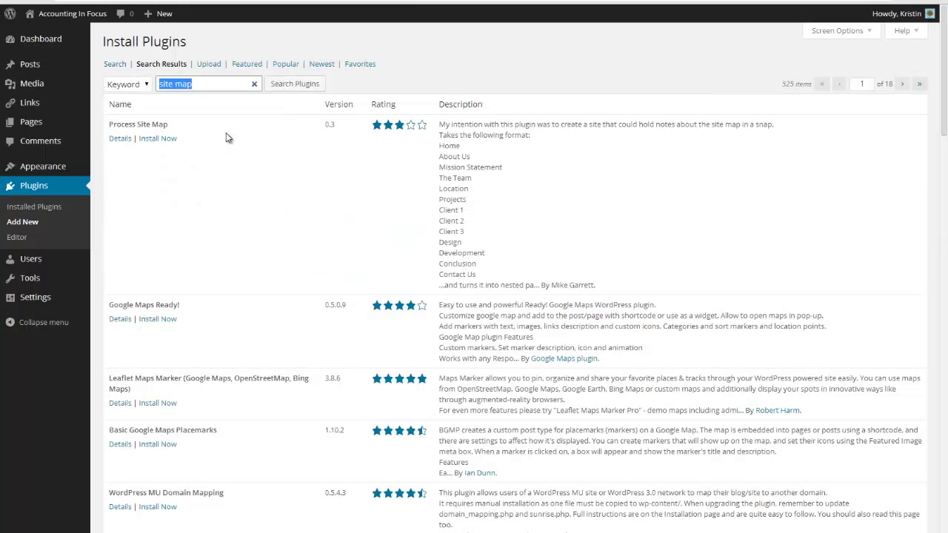
Refine the plugin directory search to "xml site map".
scroll(243, 333, "down", 5)
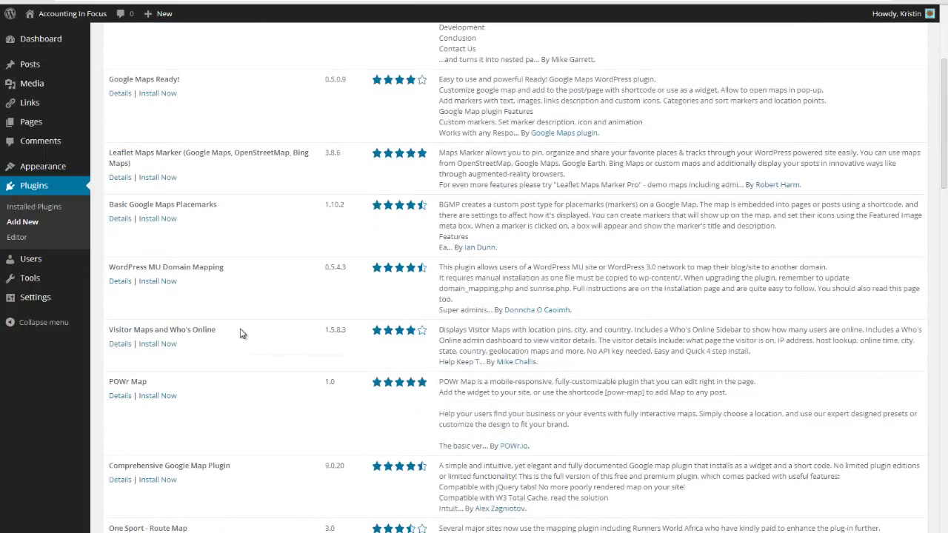
scroll(240, 333, "down", 10)
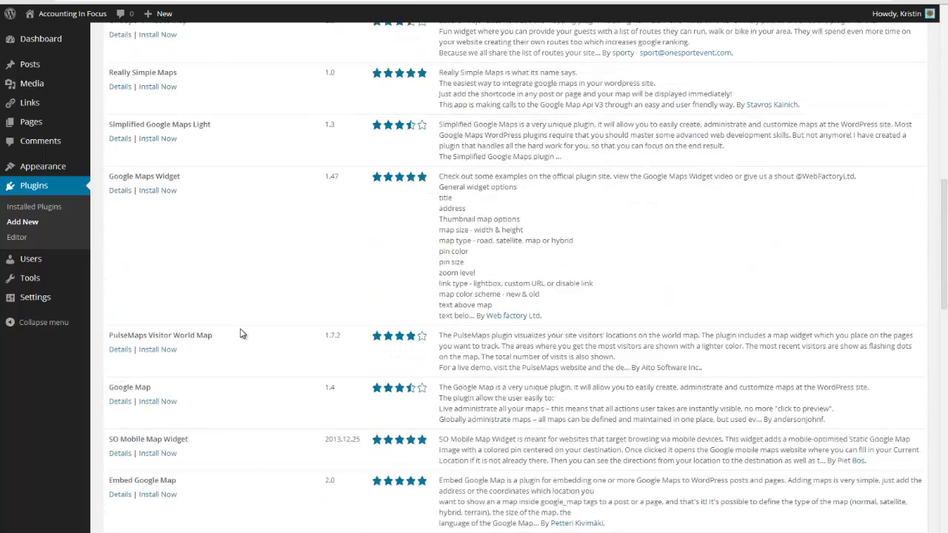
scroll(240, 333, "down", 7)
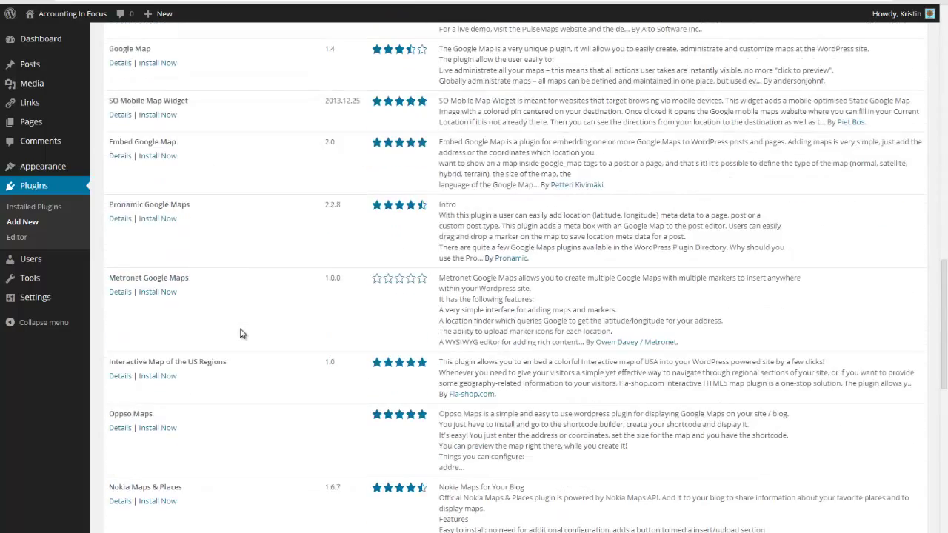
scroll(240, 334, "up", 17)
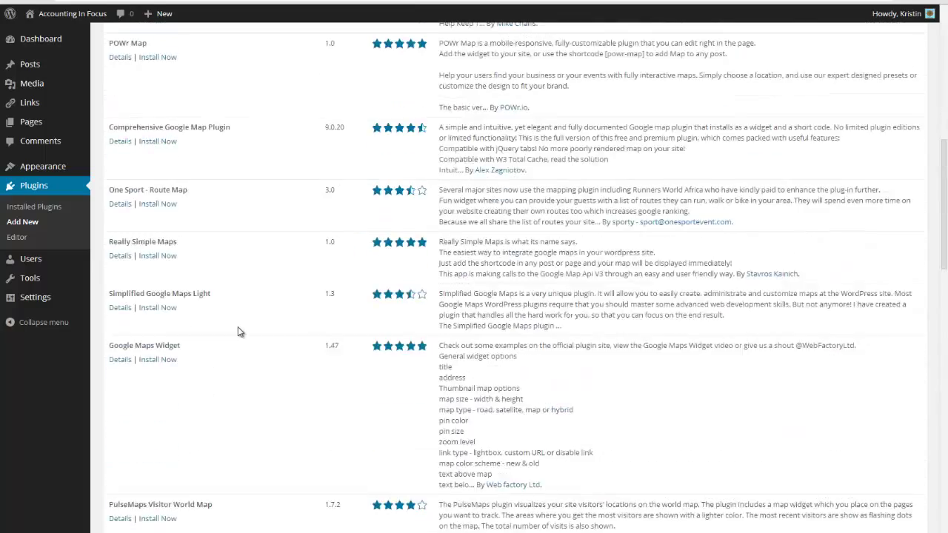
scroll(148, 111, "up", 5)
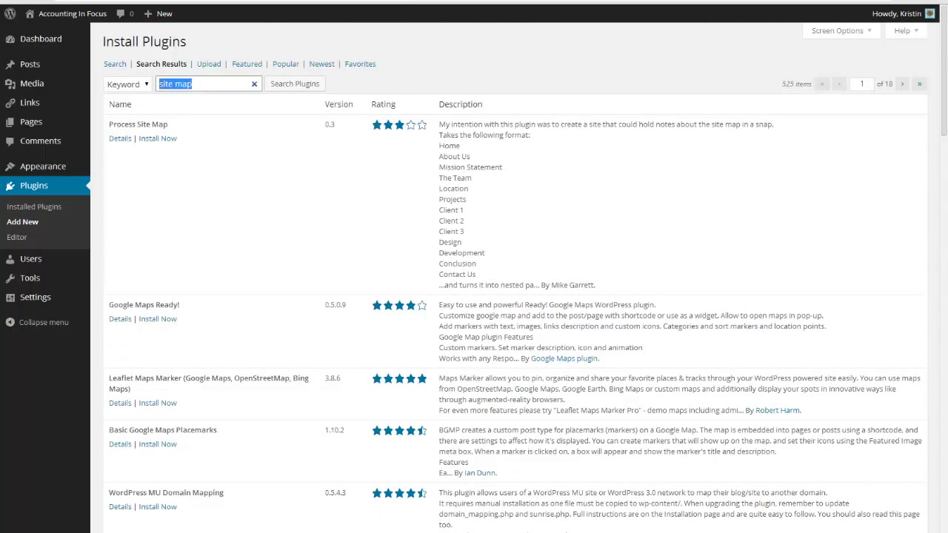
left_click(185, 83)
left_click(161, 84)
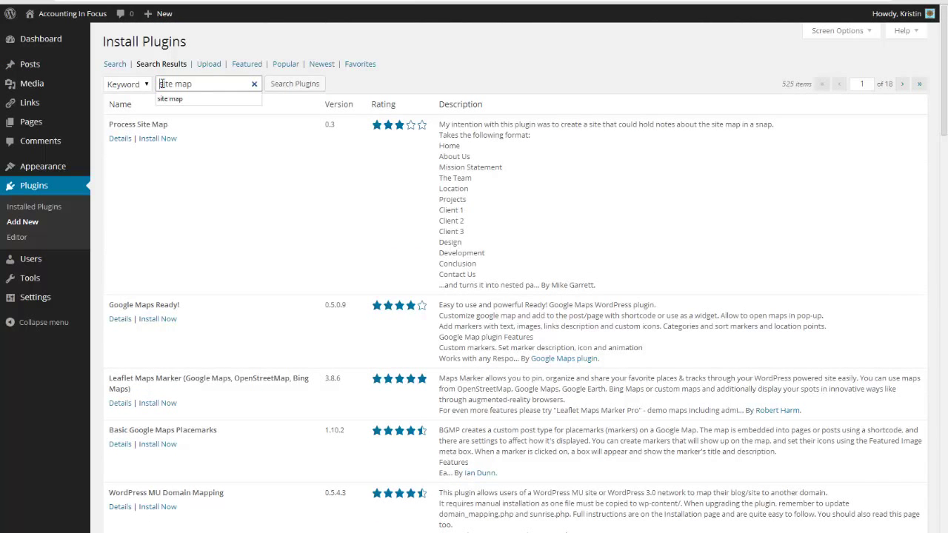
type("xml")
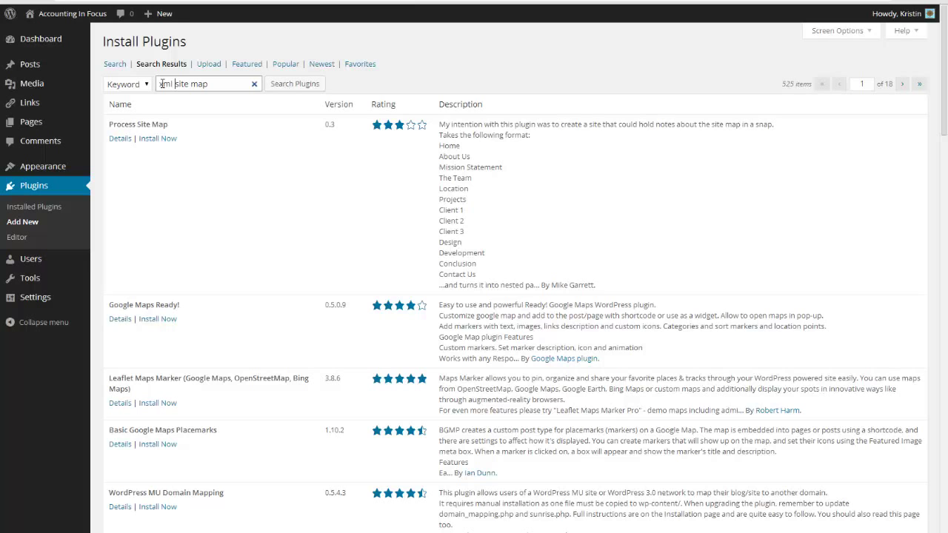
key("Return")
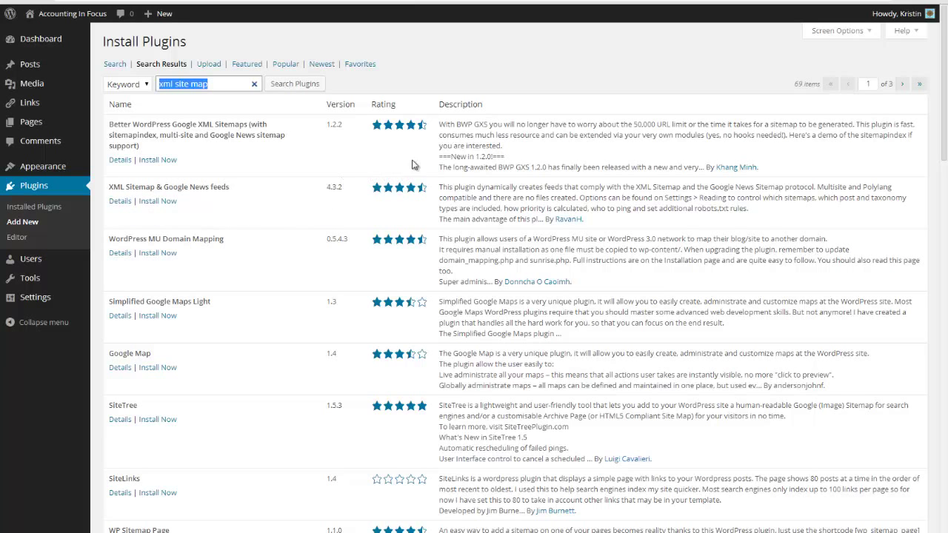
Open the details of the XML Sitemap & Google News feeds plugin and review its description, installation instructions and screenshots.
scroll(413, 301, "down", 3)
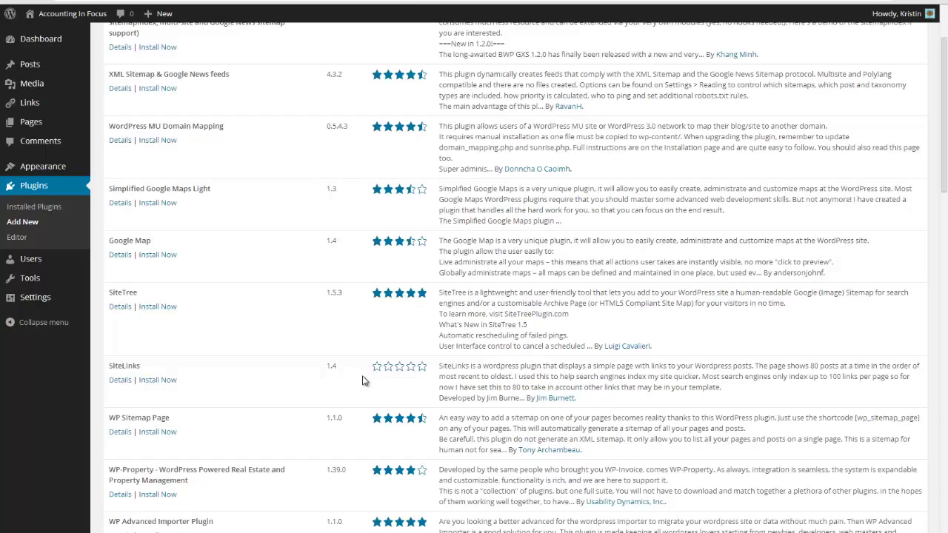
scroll(362, 380, "down", 1)
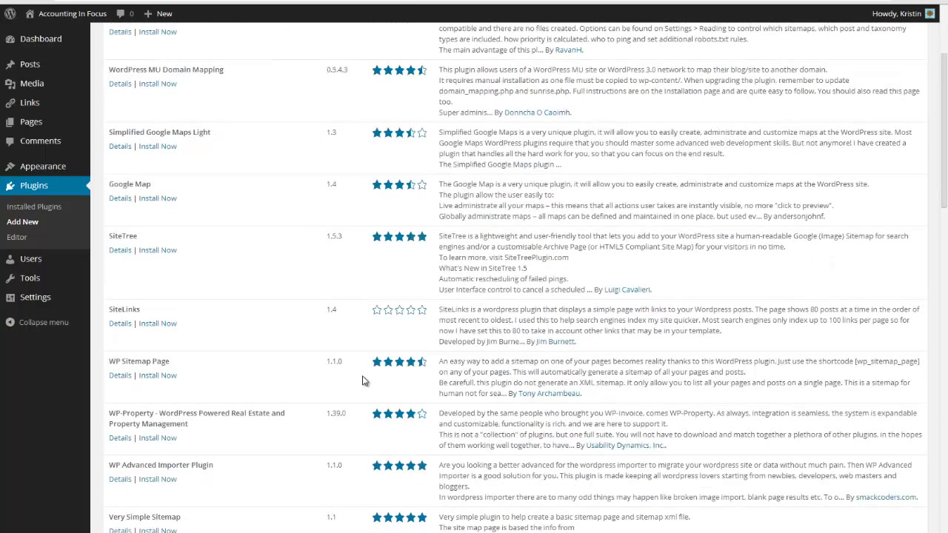
scroll(363, 381, "down", 1)
scroll(363, 380, "up", 4)
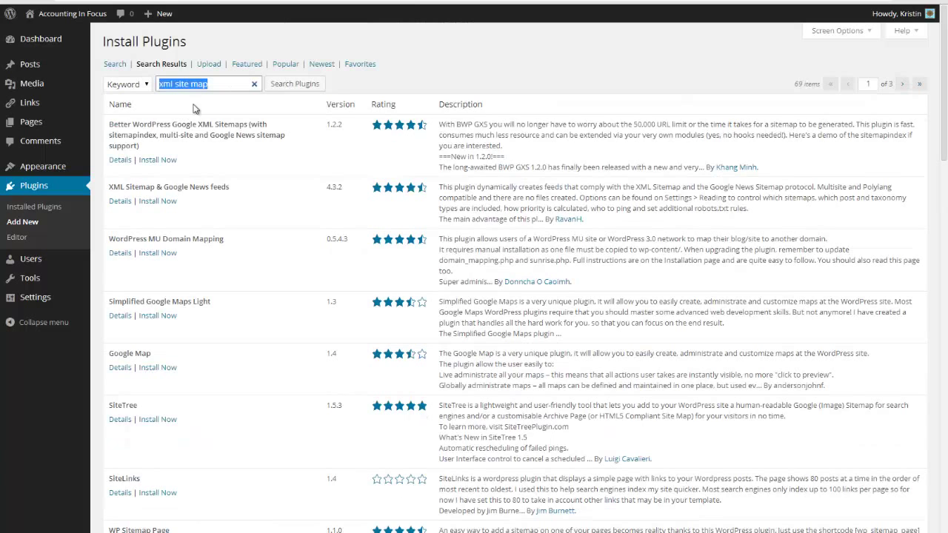
left_click(121, 201)
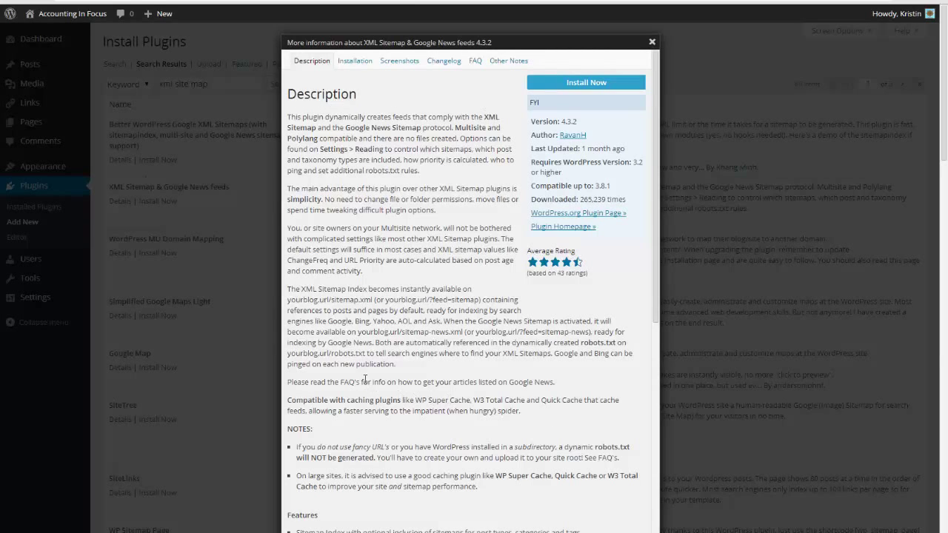
left_click(355, 61)
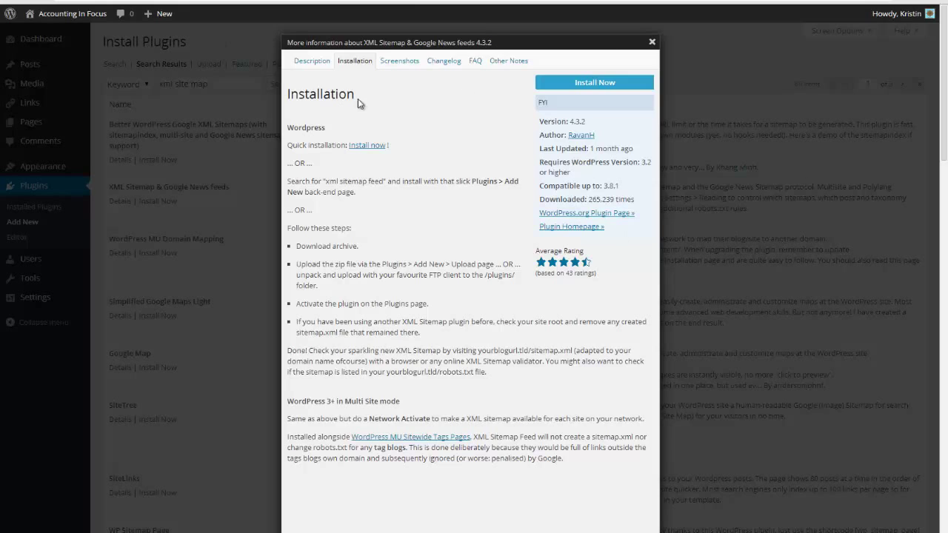
left_click(408, 62)
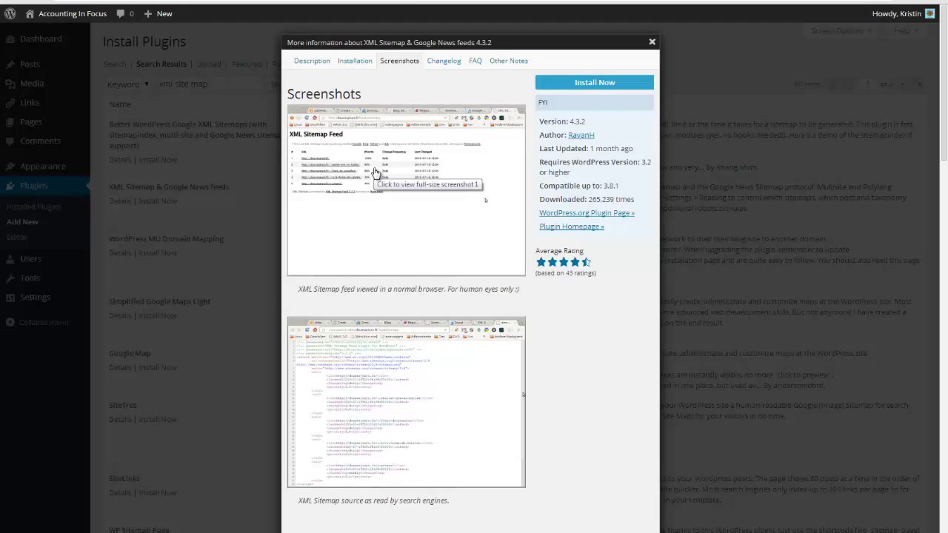
Read the plugin's changelog, FAQ and other notes, and highlight its last-updated information.
left_click(443, 62)
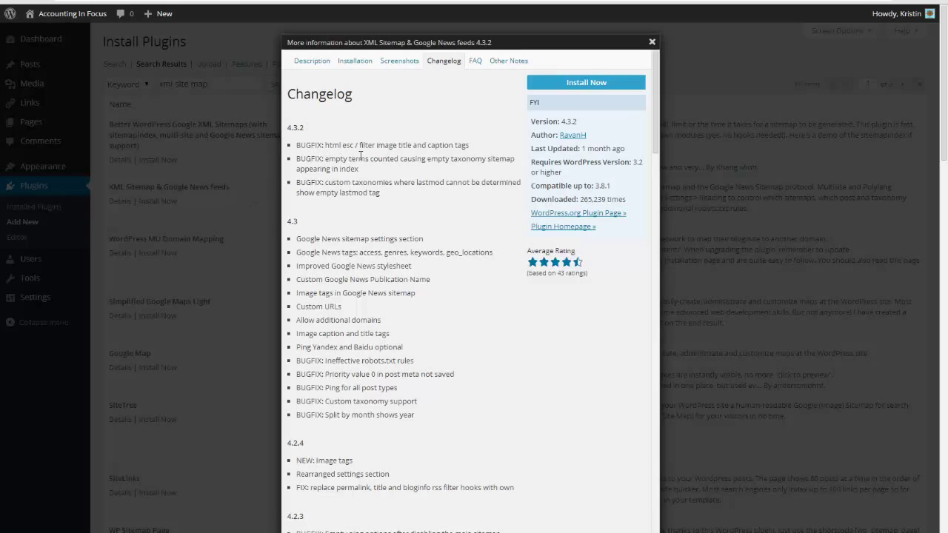
left_click(477, 64)
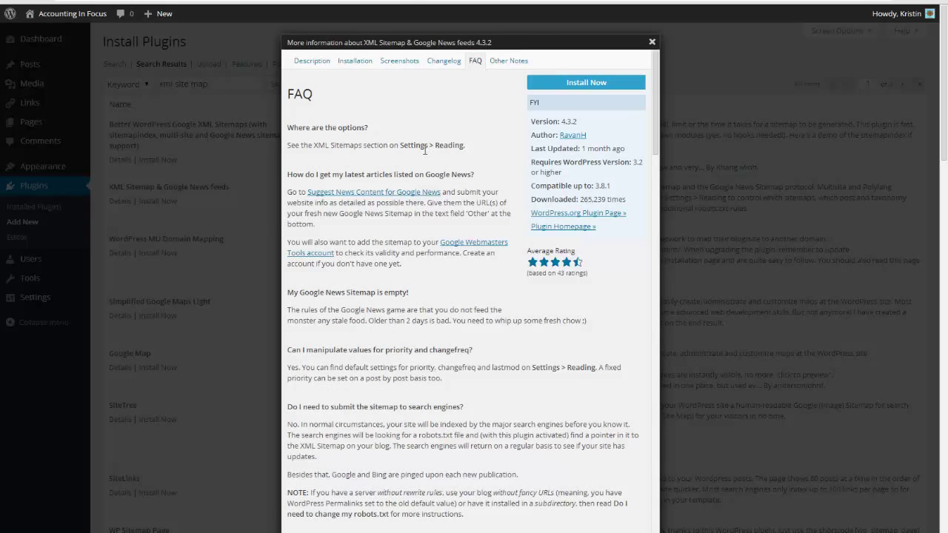
scroll(437, 148, "down", 5)
scroll(424, 154, "down", 2)
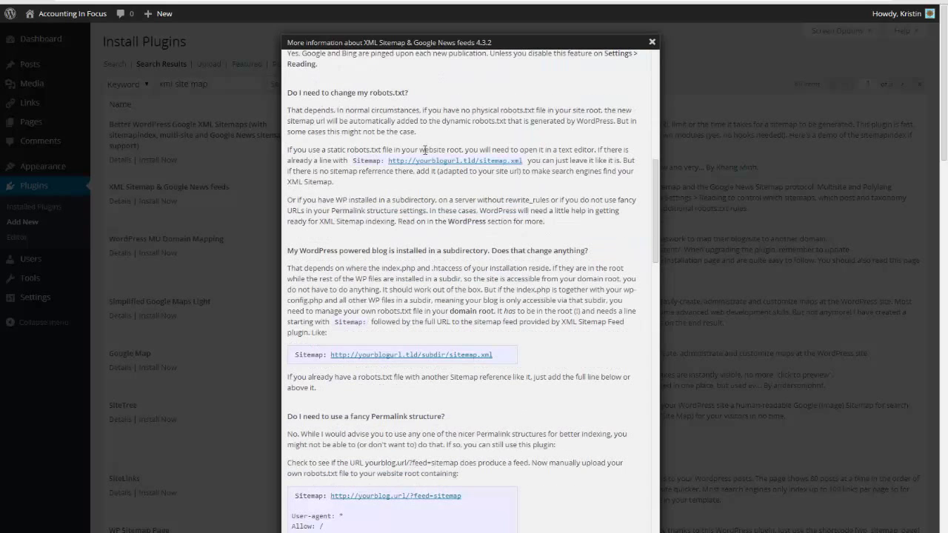
scroll(424, 150, "up", 7)
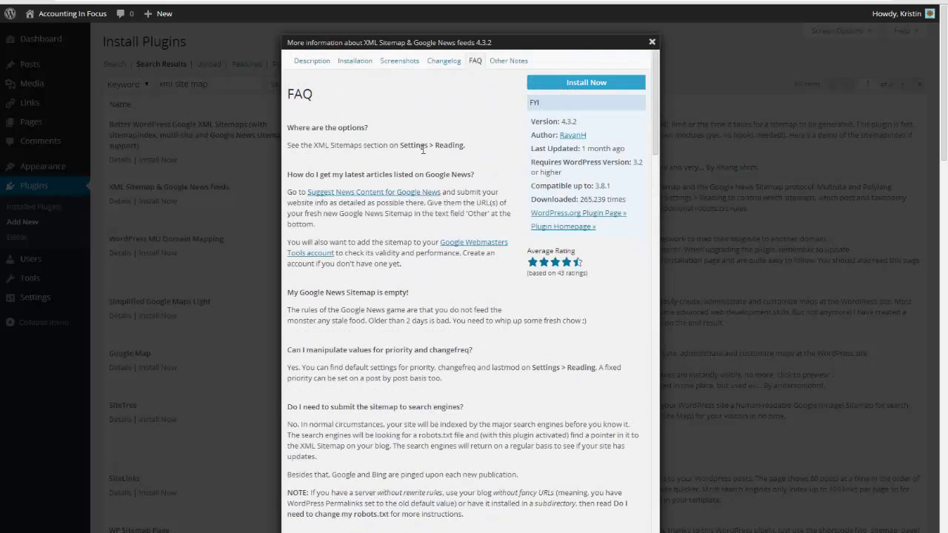
left_click(509, 64)
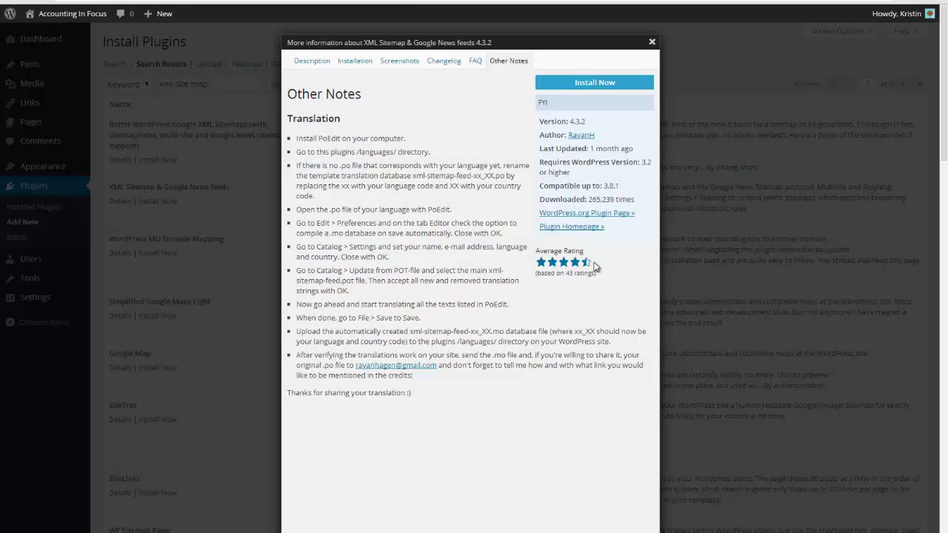
mouse_move(595, 267)
left_click_drag(540, 149, 633, 149)
mouse_move(633, 149)
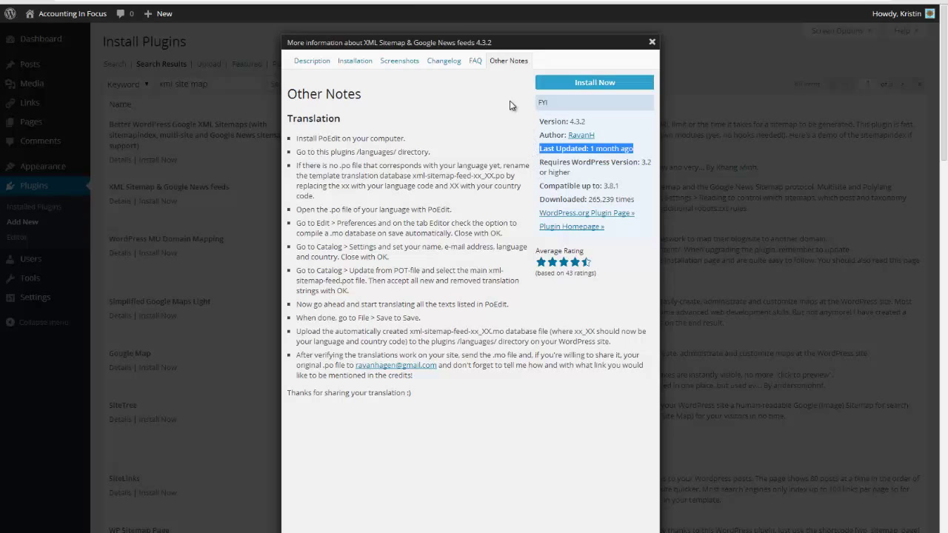
Install and activate the XML Sitemap & Google News feeds plugin.
left_click(314, 61)
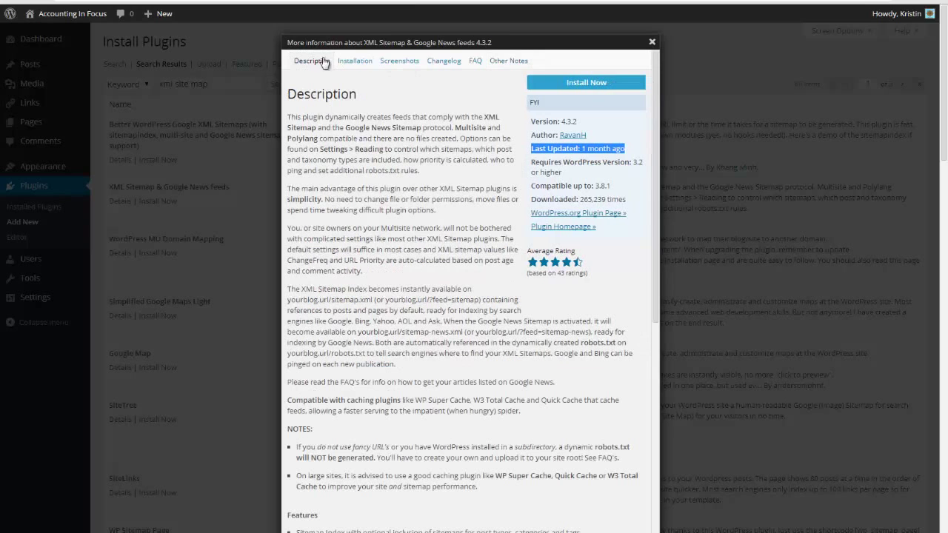
left_click(584, 83)
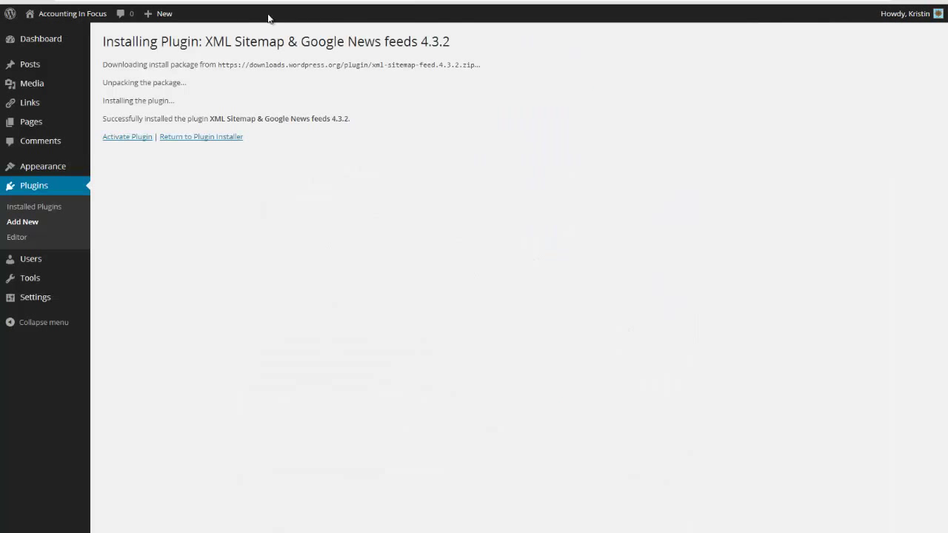
left_click(134, 138)
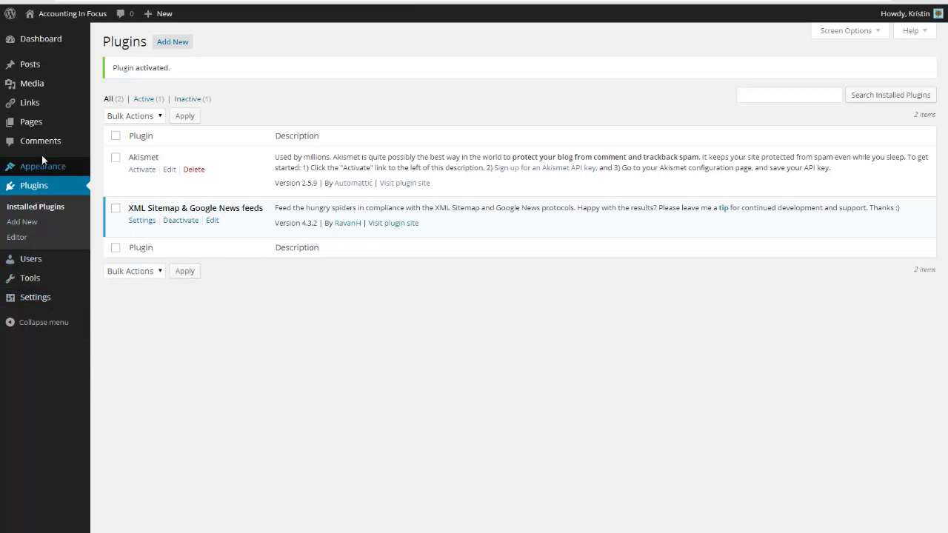
Open the XML Sitemap & Google News feeds plugin's settings and look through the Reading Settings down to the XML Sitemap section.
mouse_move(31, 304)
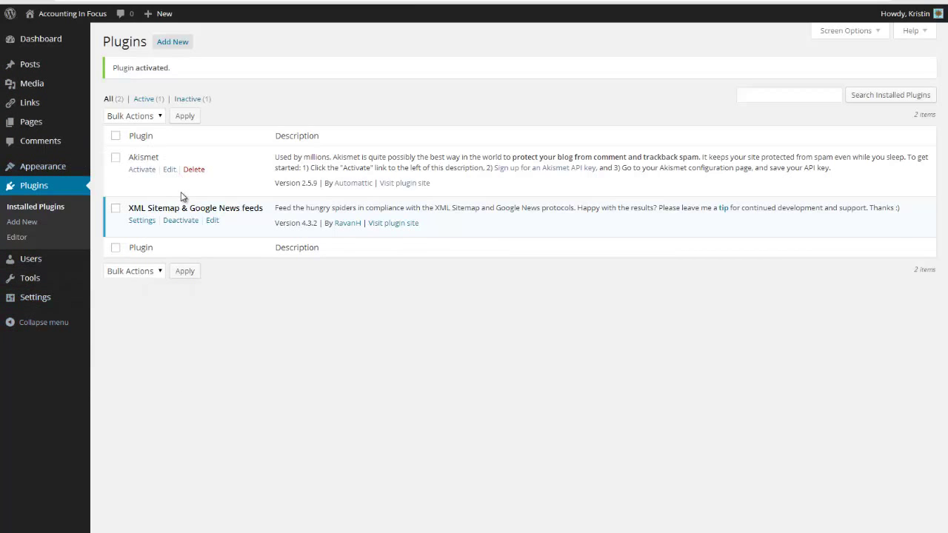
left_click(148, 224)
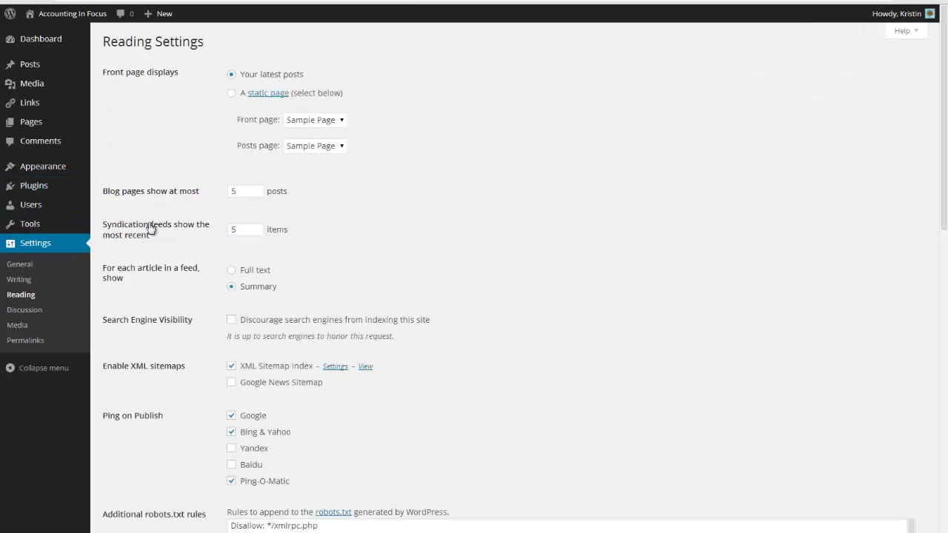
scroll(149, 227, "up", 5)
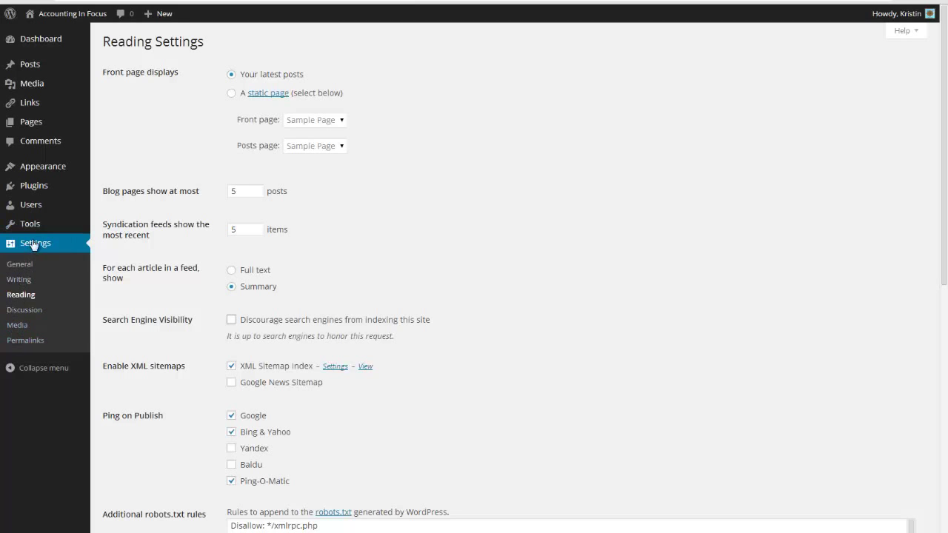
mouse_move(33, 232)
scroll(198, 381, "down", 1)
scroll(199, 380, "down", 8)
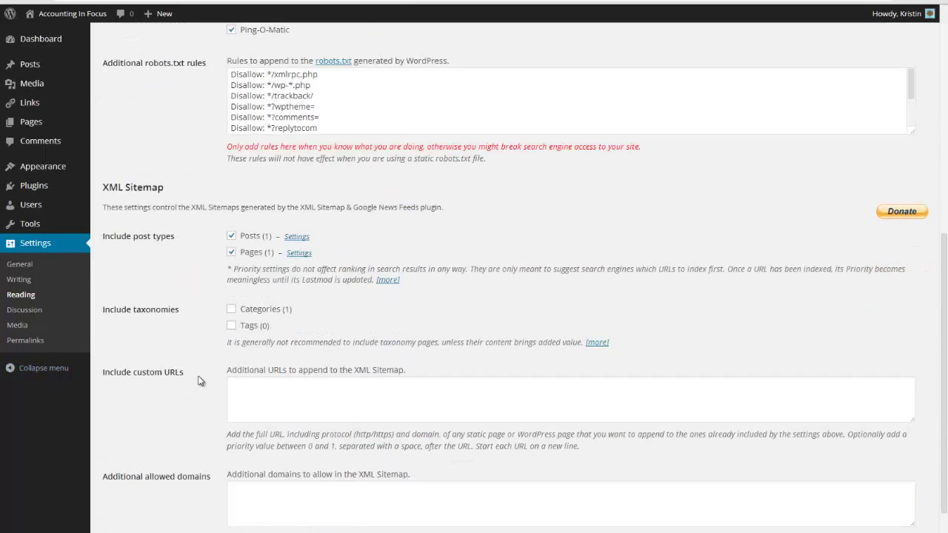
scroll(198, 381, "down", 1)
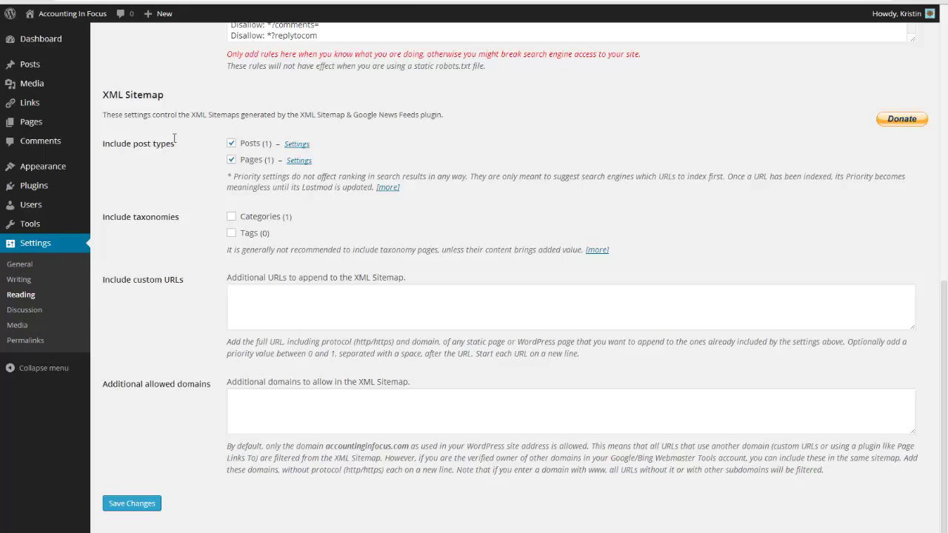
Examine the sitemap options for post types, taxonomies, custom URLs and additional allowed domains, and review the Ping on Publish and robots.txt settings.
left_click(231, 145)
scroll(215, 306, "up", 3)
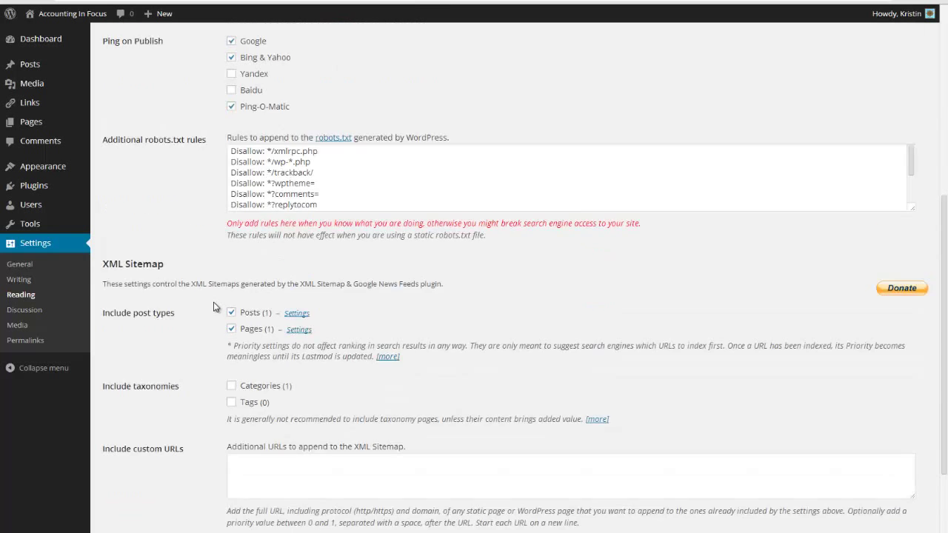
scroll(215, 307, "down", 2)
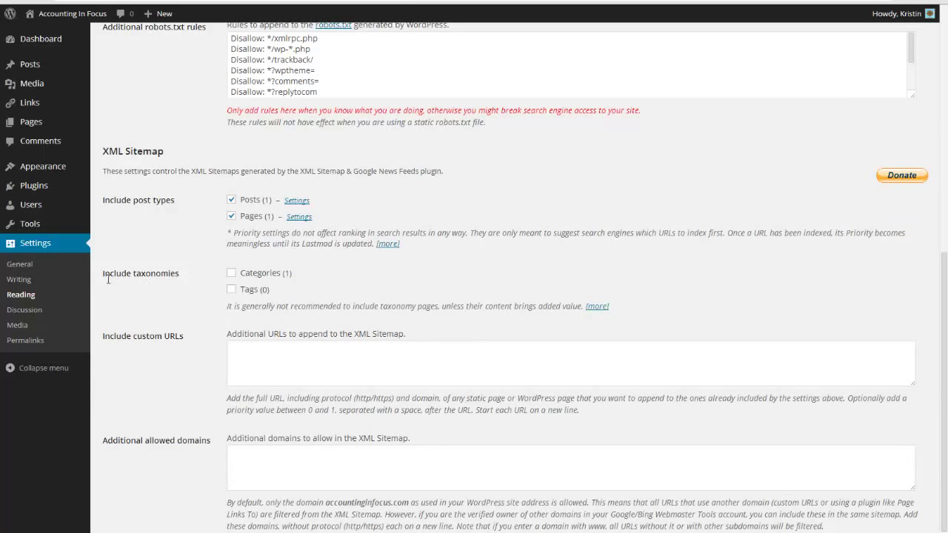
left_click_drag(104, 276, 192, 279)
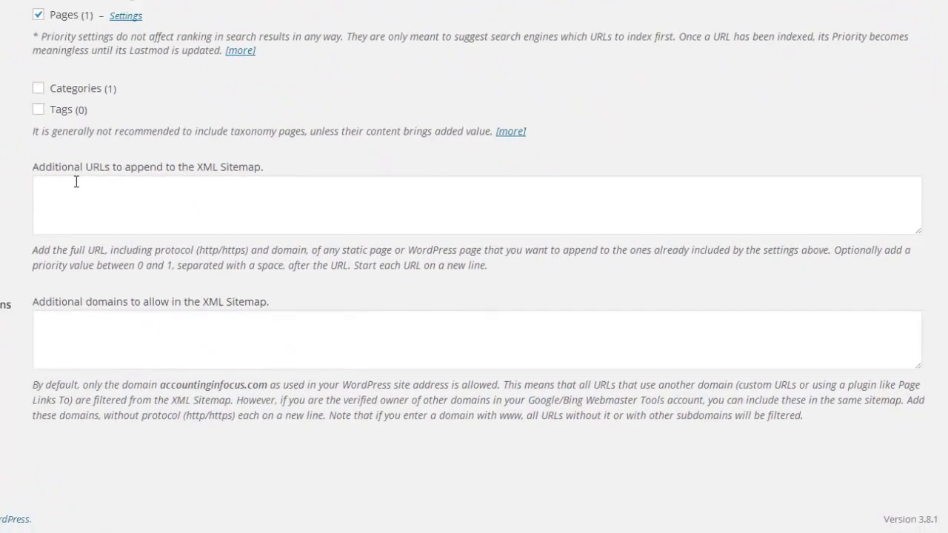
left_click(77, 181)
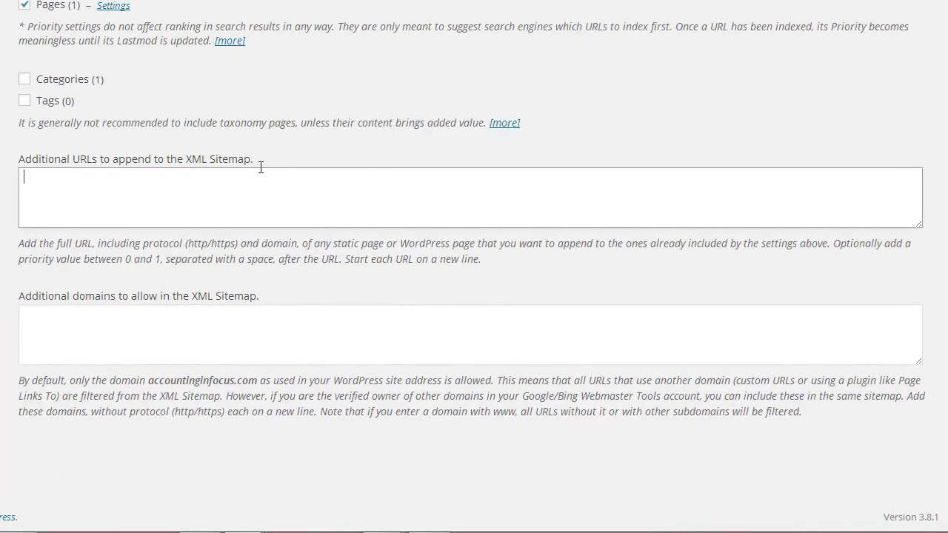
left_click(79, 339)
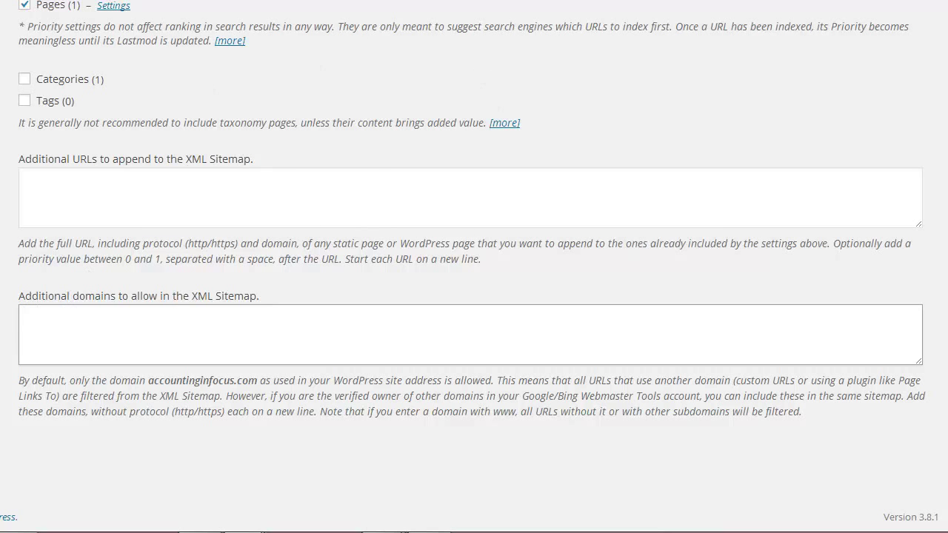
scroll(51, 275, "up", 6)
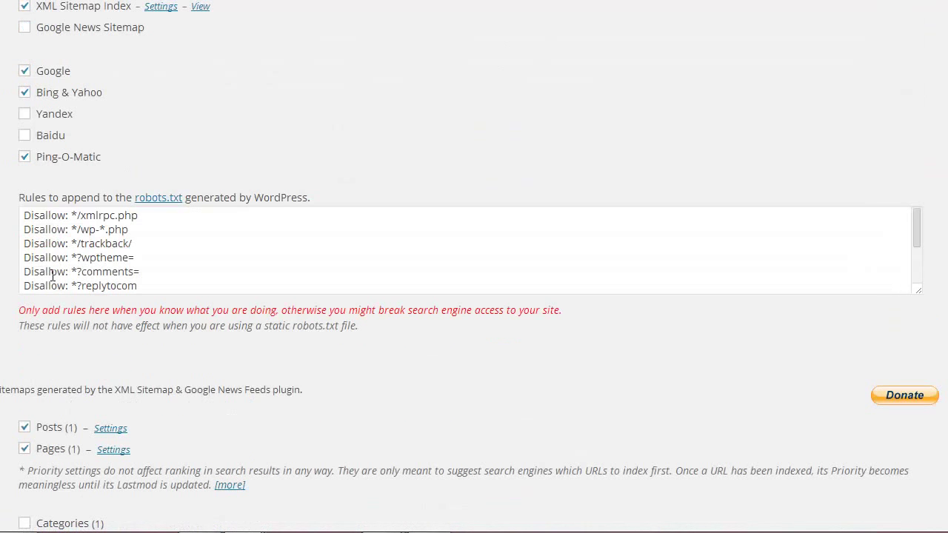
scroll(53, 276, "up", 1)
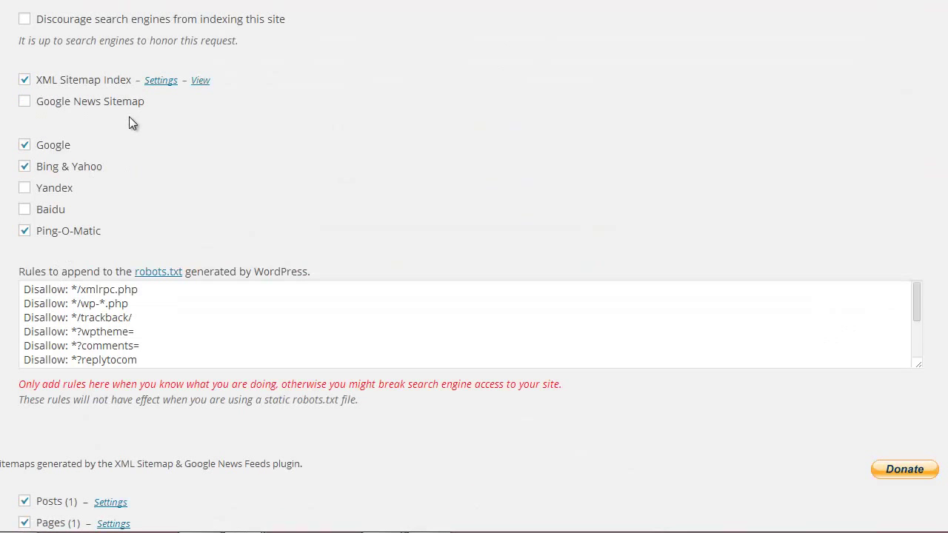
Highlight the Google News Sitemap option's label and review the Ping on Publish and Search Engine Visibility settings.
left_click_drag(149, 107, 49, 110)
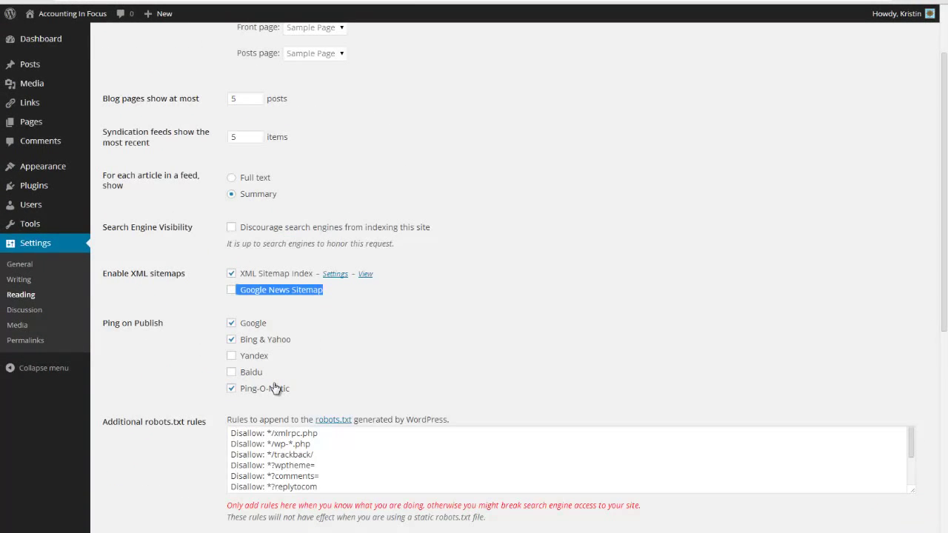
scroll(276, 388, "up", 1)
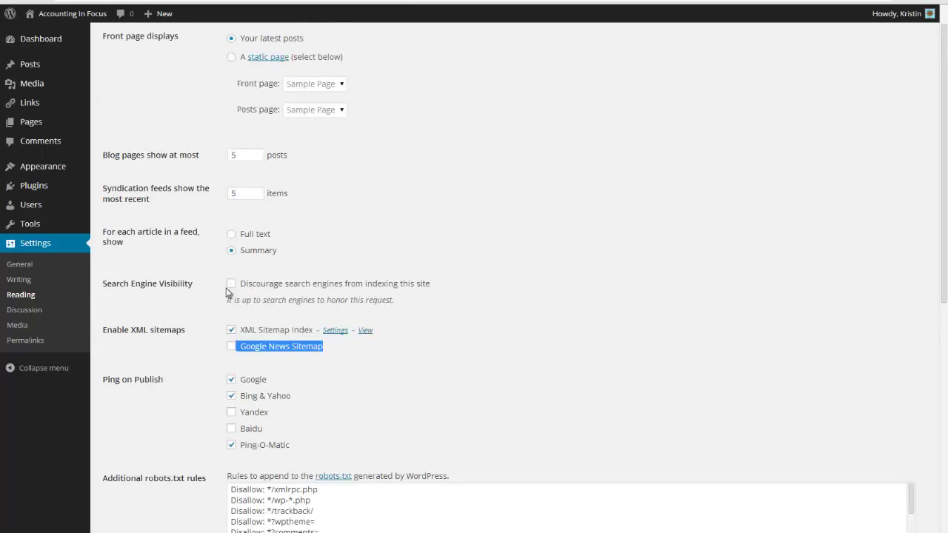
scroll(208, 400, "up", 1)
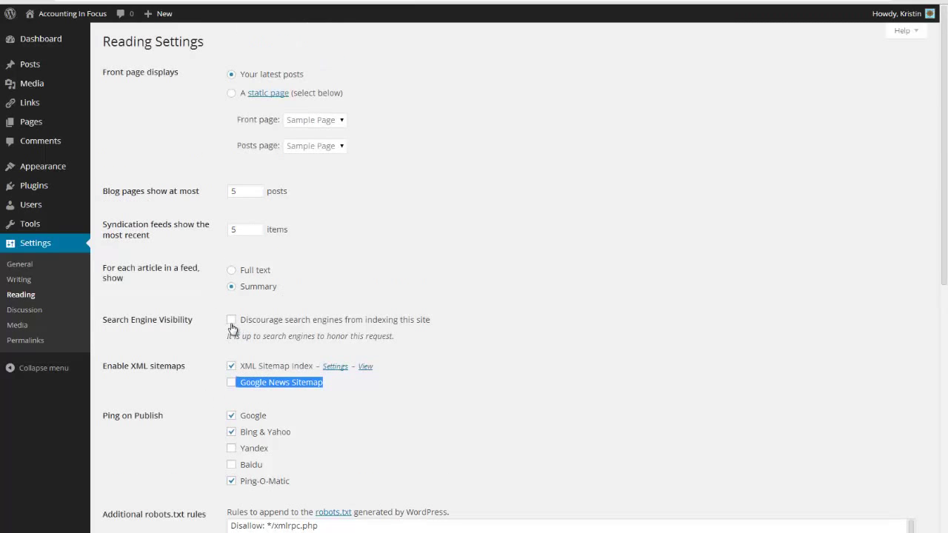
Save the Reading Settings and look over the saved XML sitemap options down to the additional allowed domains.
scroll(232, 328, "down", 3)
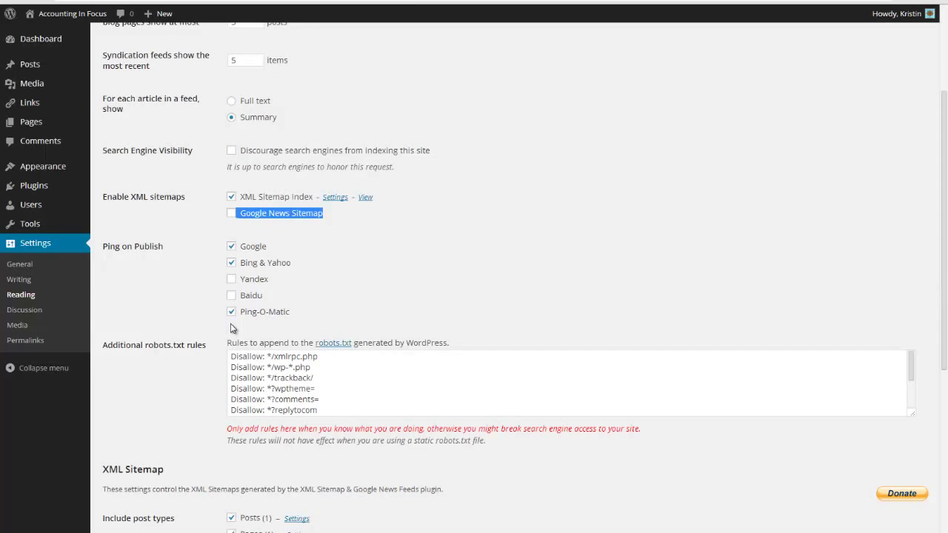
scroll(494, 370, "down", 8)
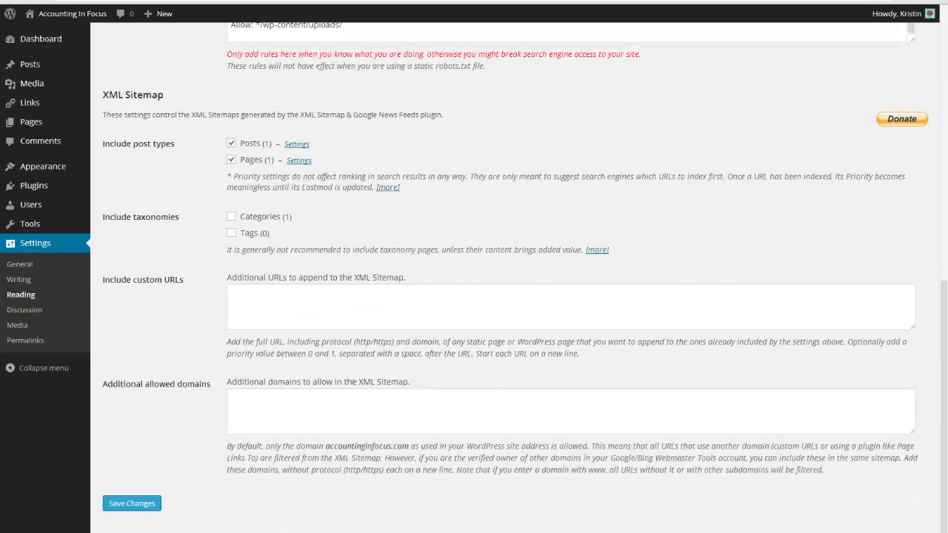
left_click(129, 512)
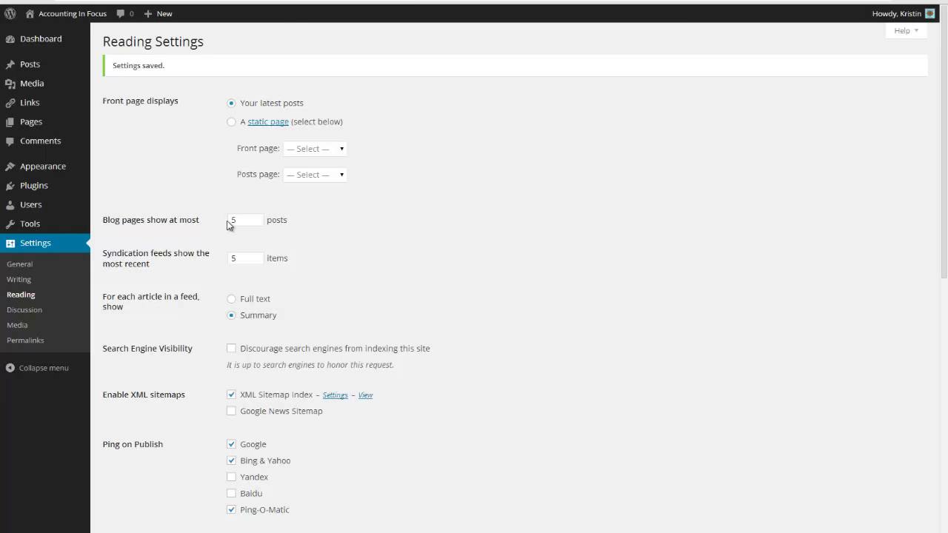
scroll(337, 396, "down", 5)
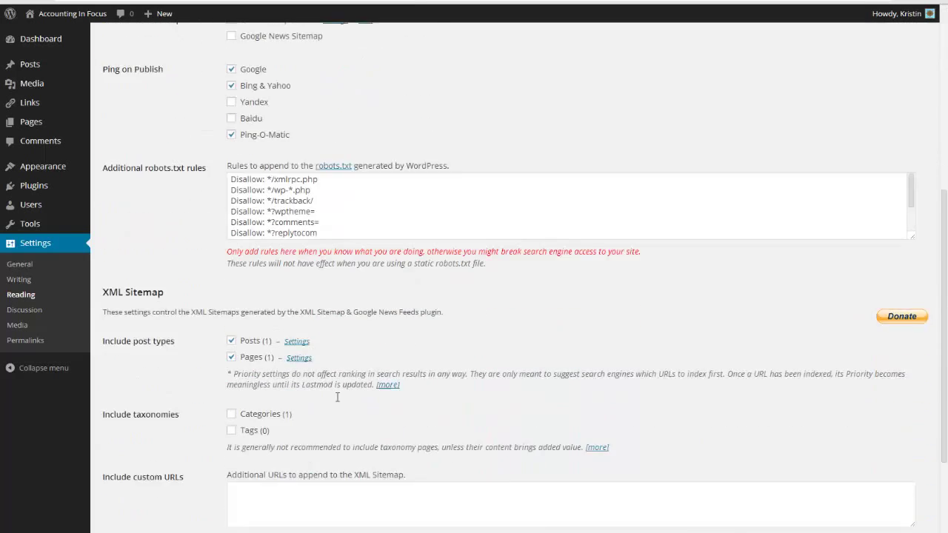
scroll(337, 397, "down", 3)
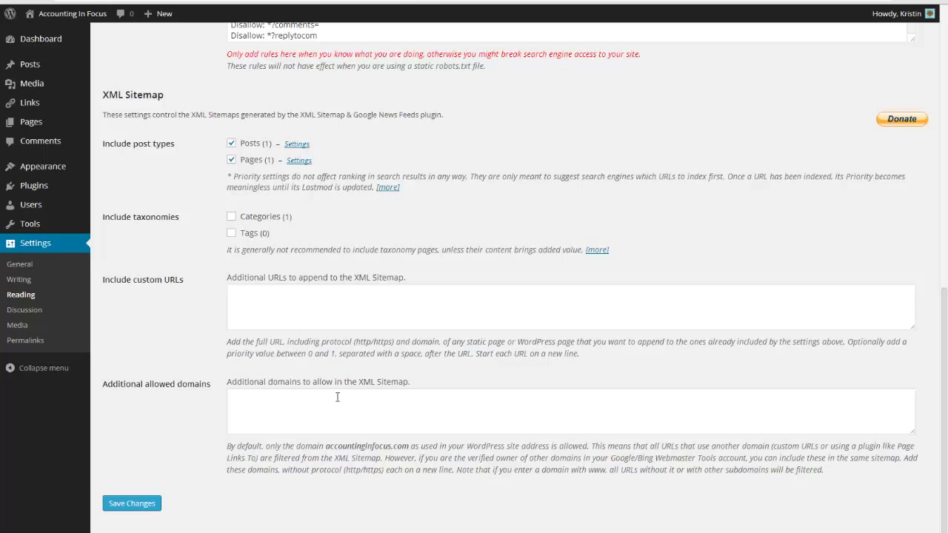